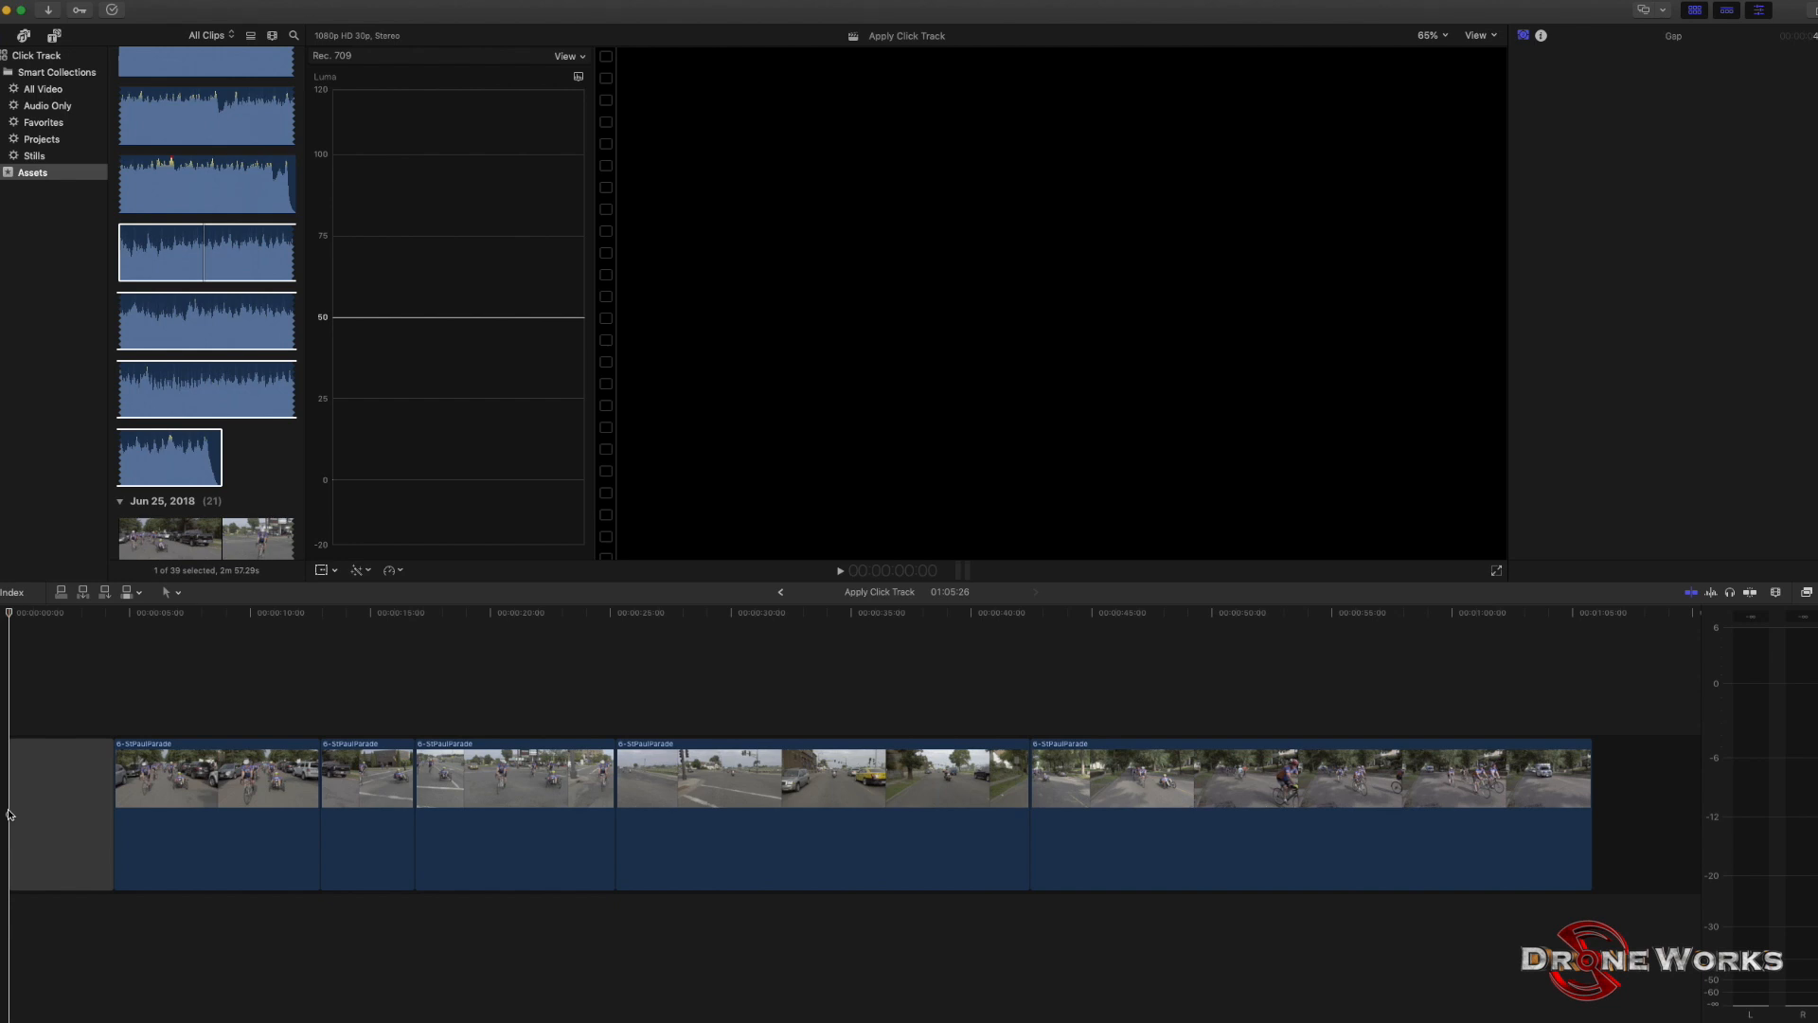
Place the Capital-Assets-2m57s music under the video, align its first beat with the first clip's start, and play it back.
click(160, 257)
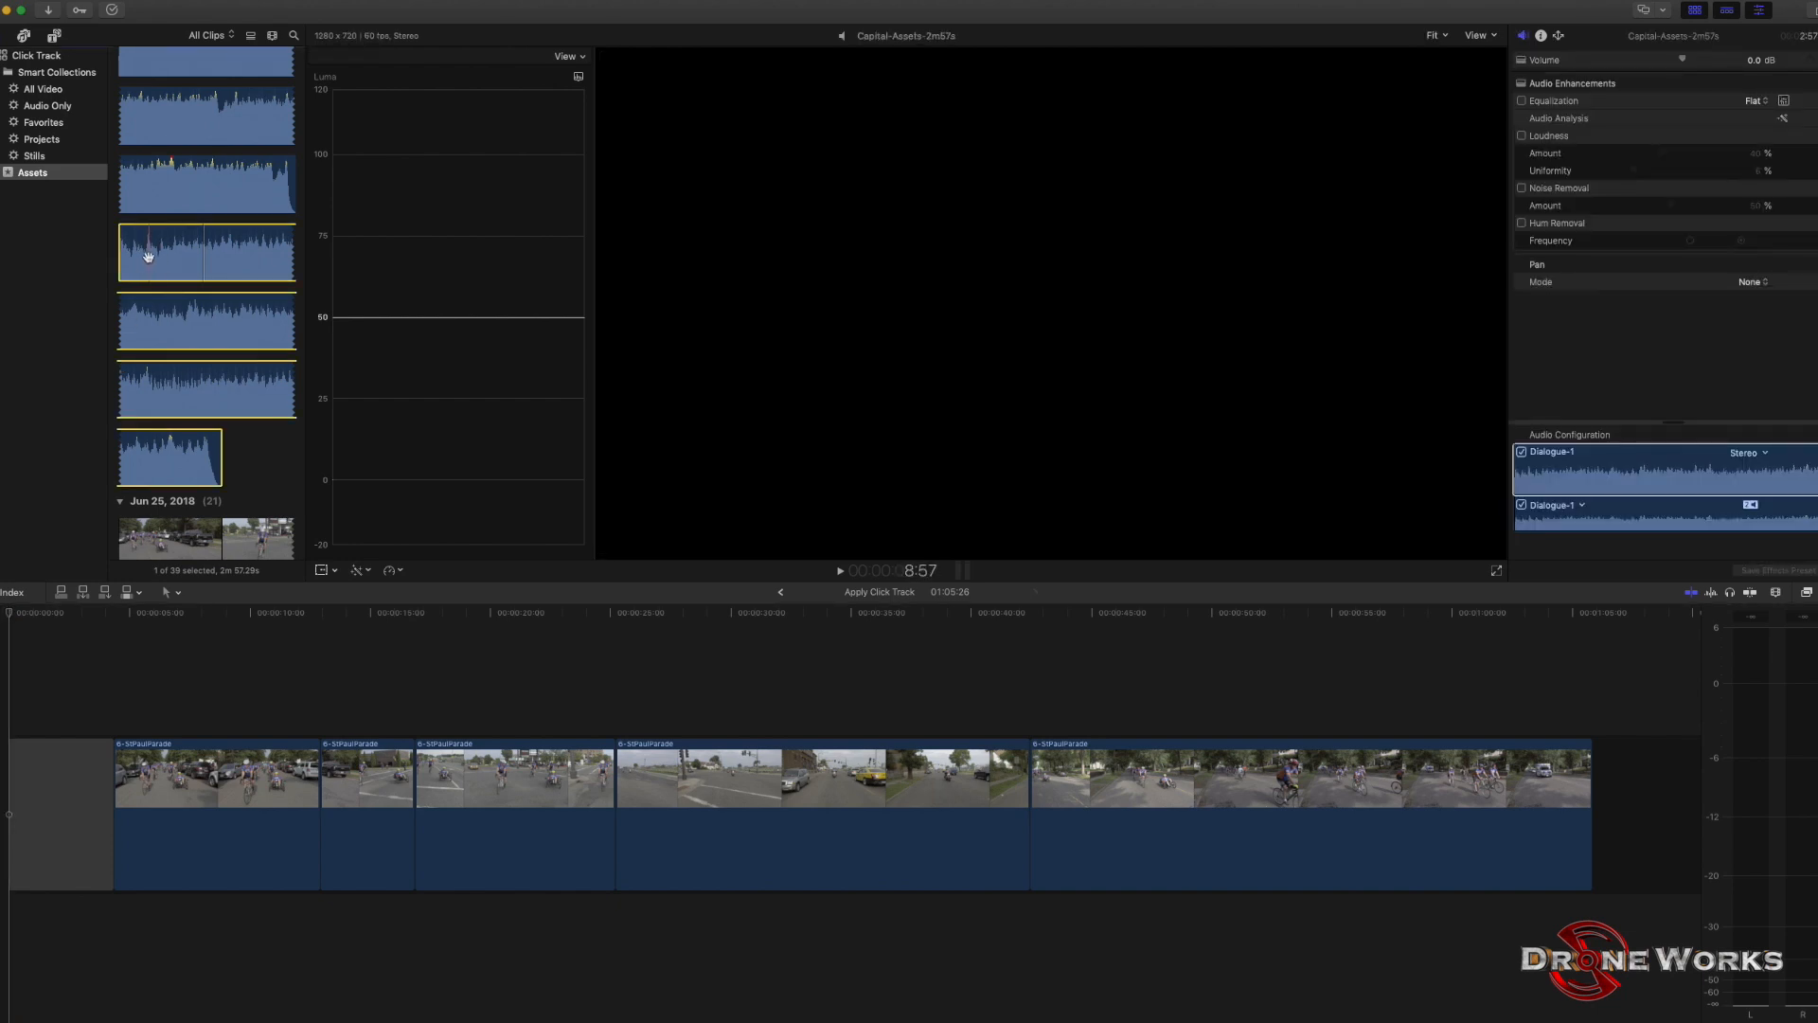
drag(149, 257, 102, 945)
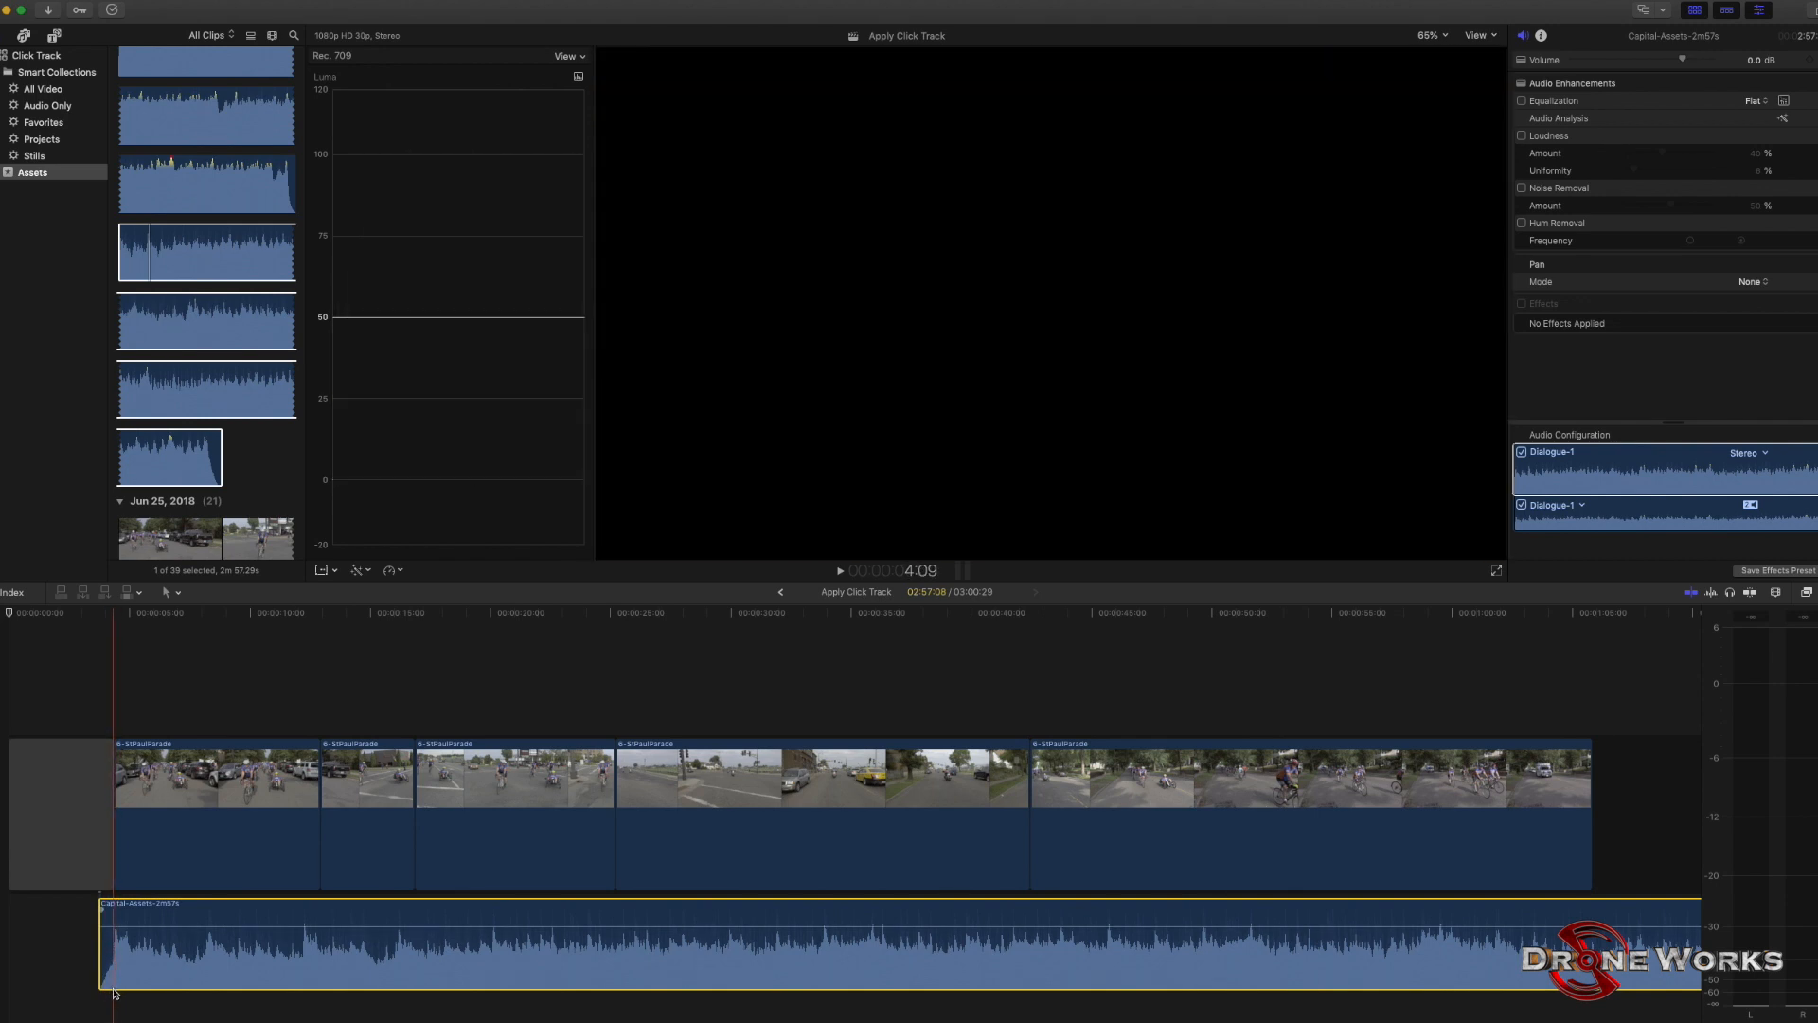
click(115, 996)
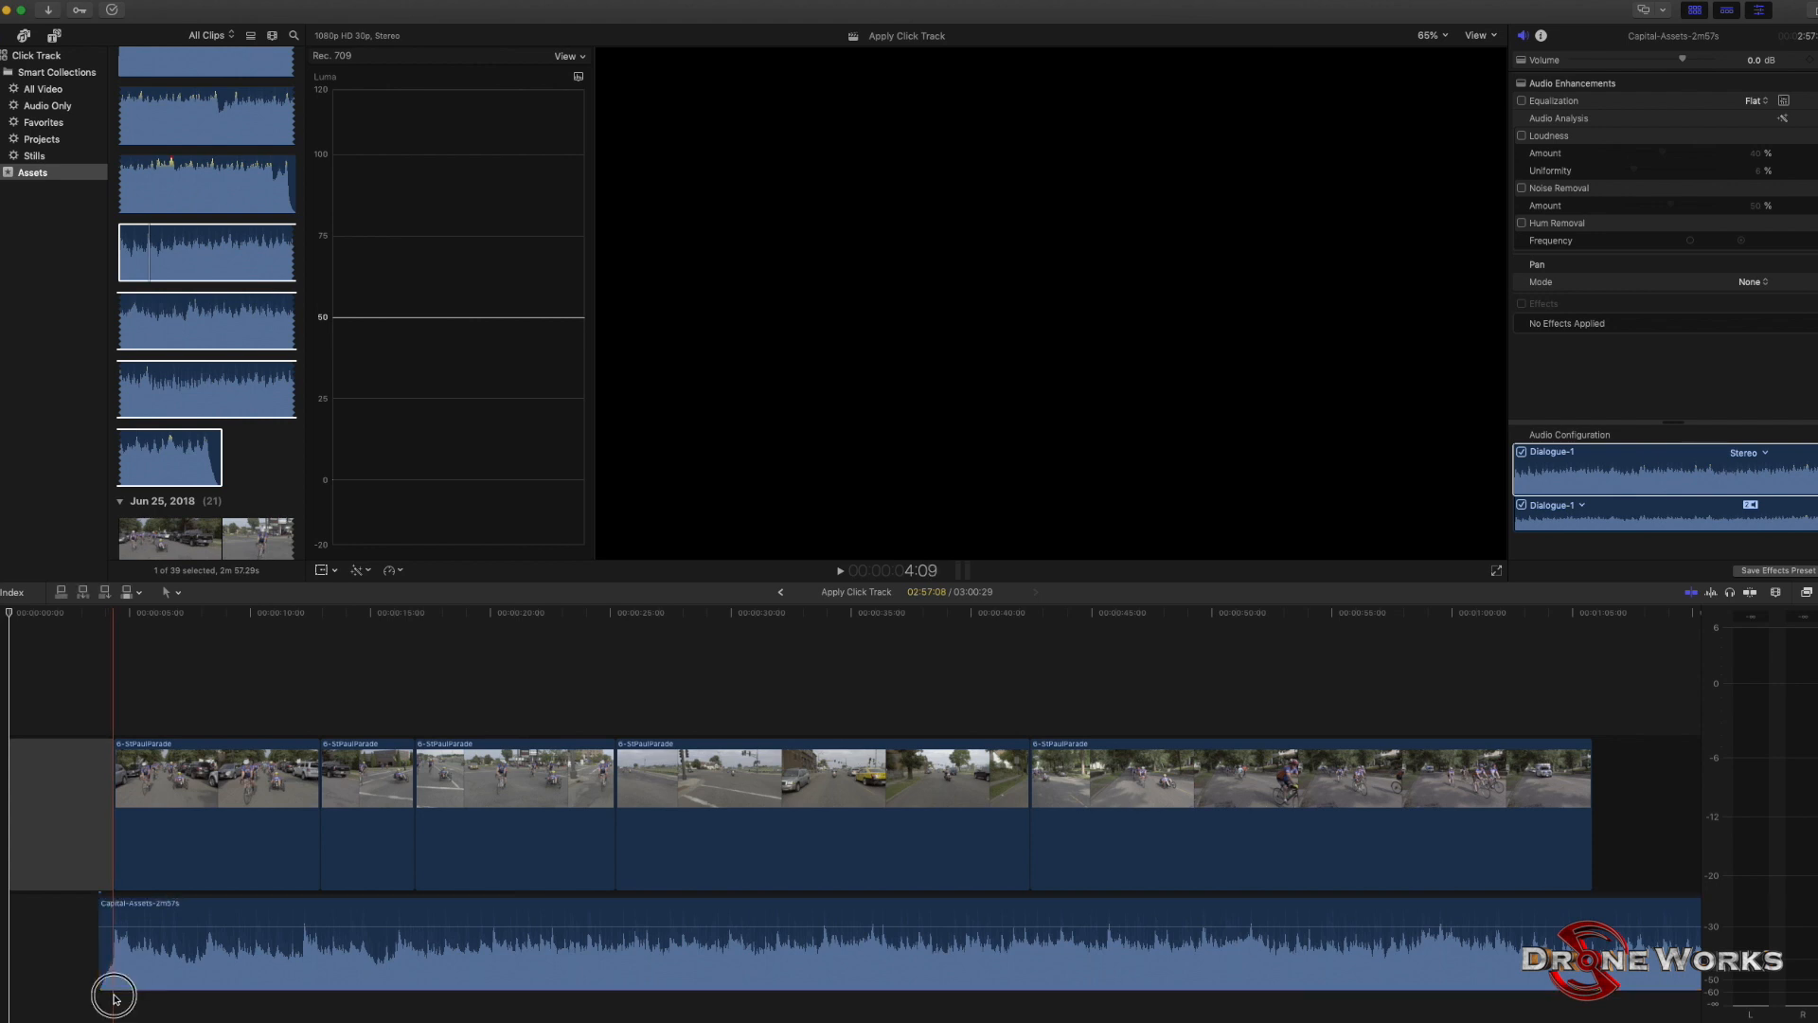
click(111, 984)
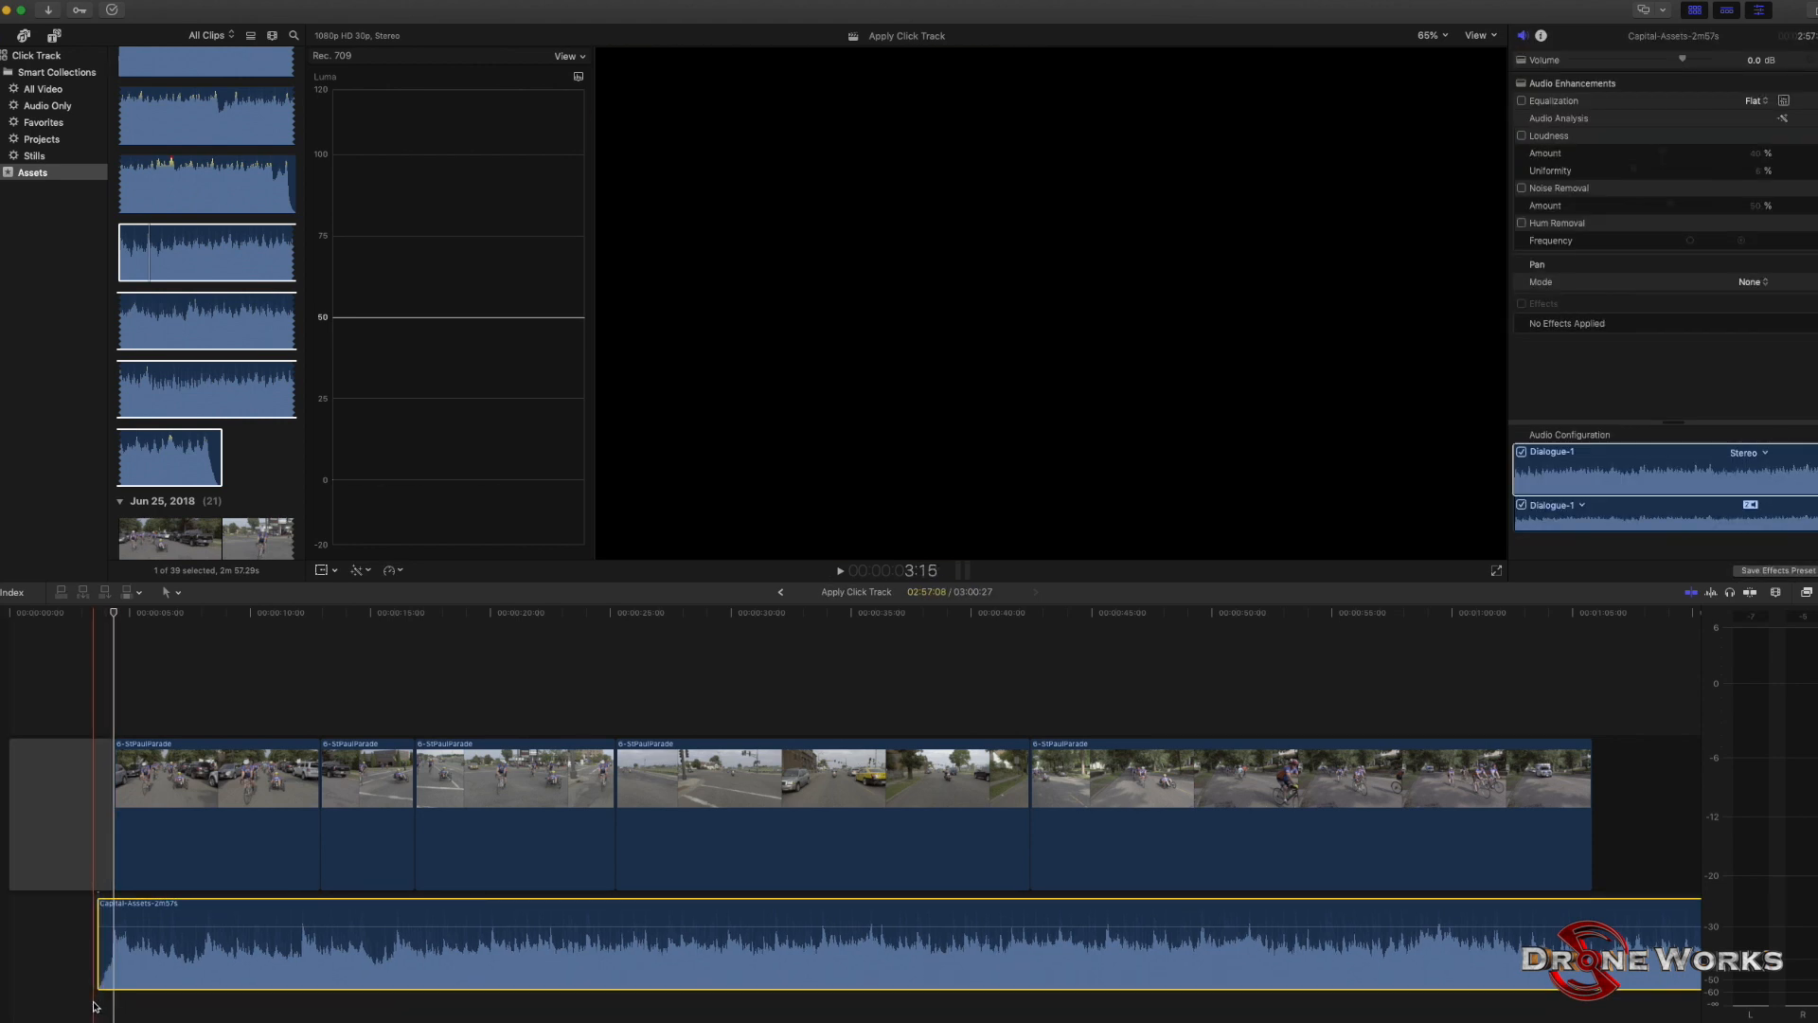
click(92, 1004)
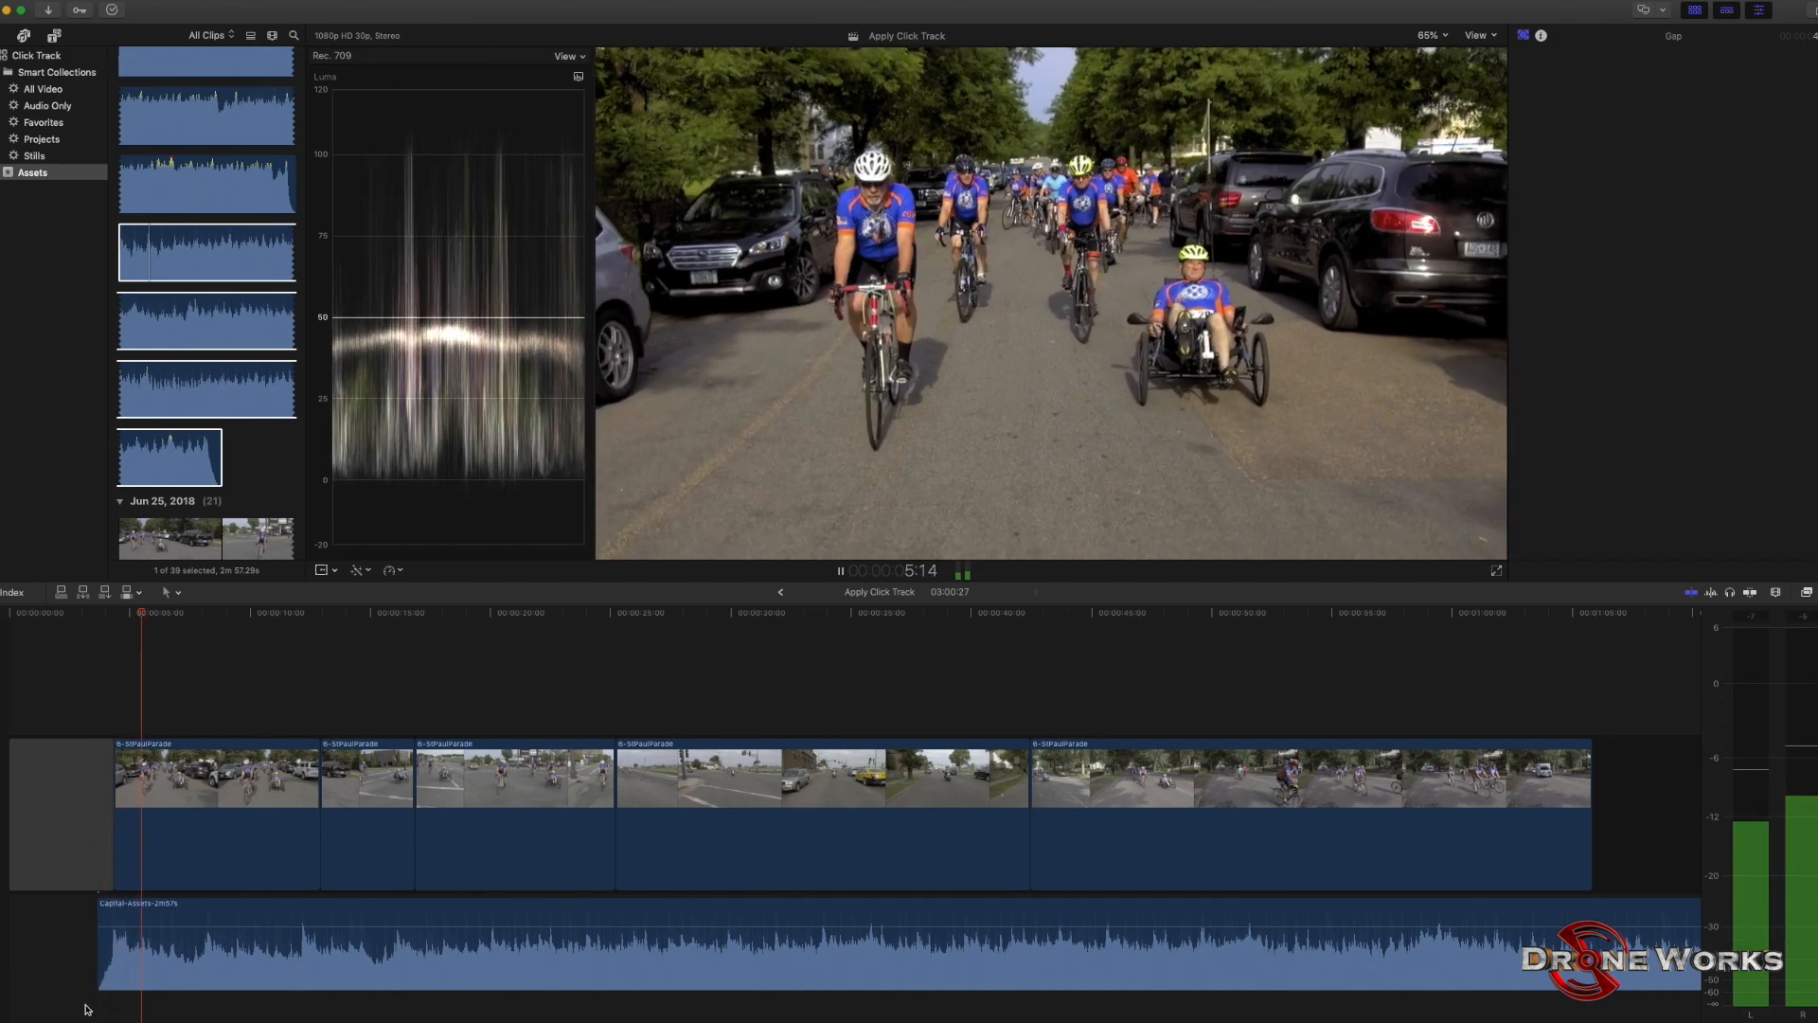
key(space)
Add the click_122bpm_4-4time_501beats_stereo_5xtz43 click track below the music, starting at the first video clip, and play them together.
scroll(182, 187, up, 1)
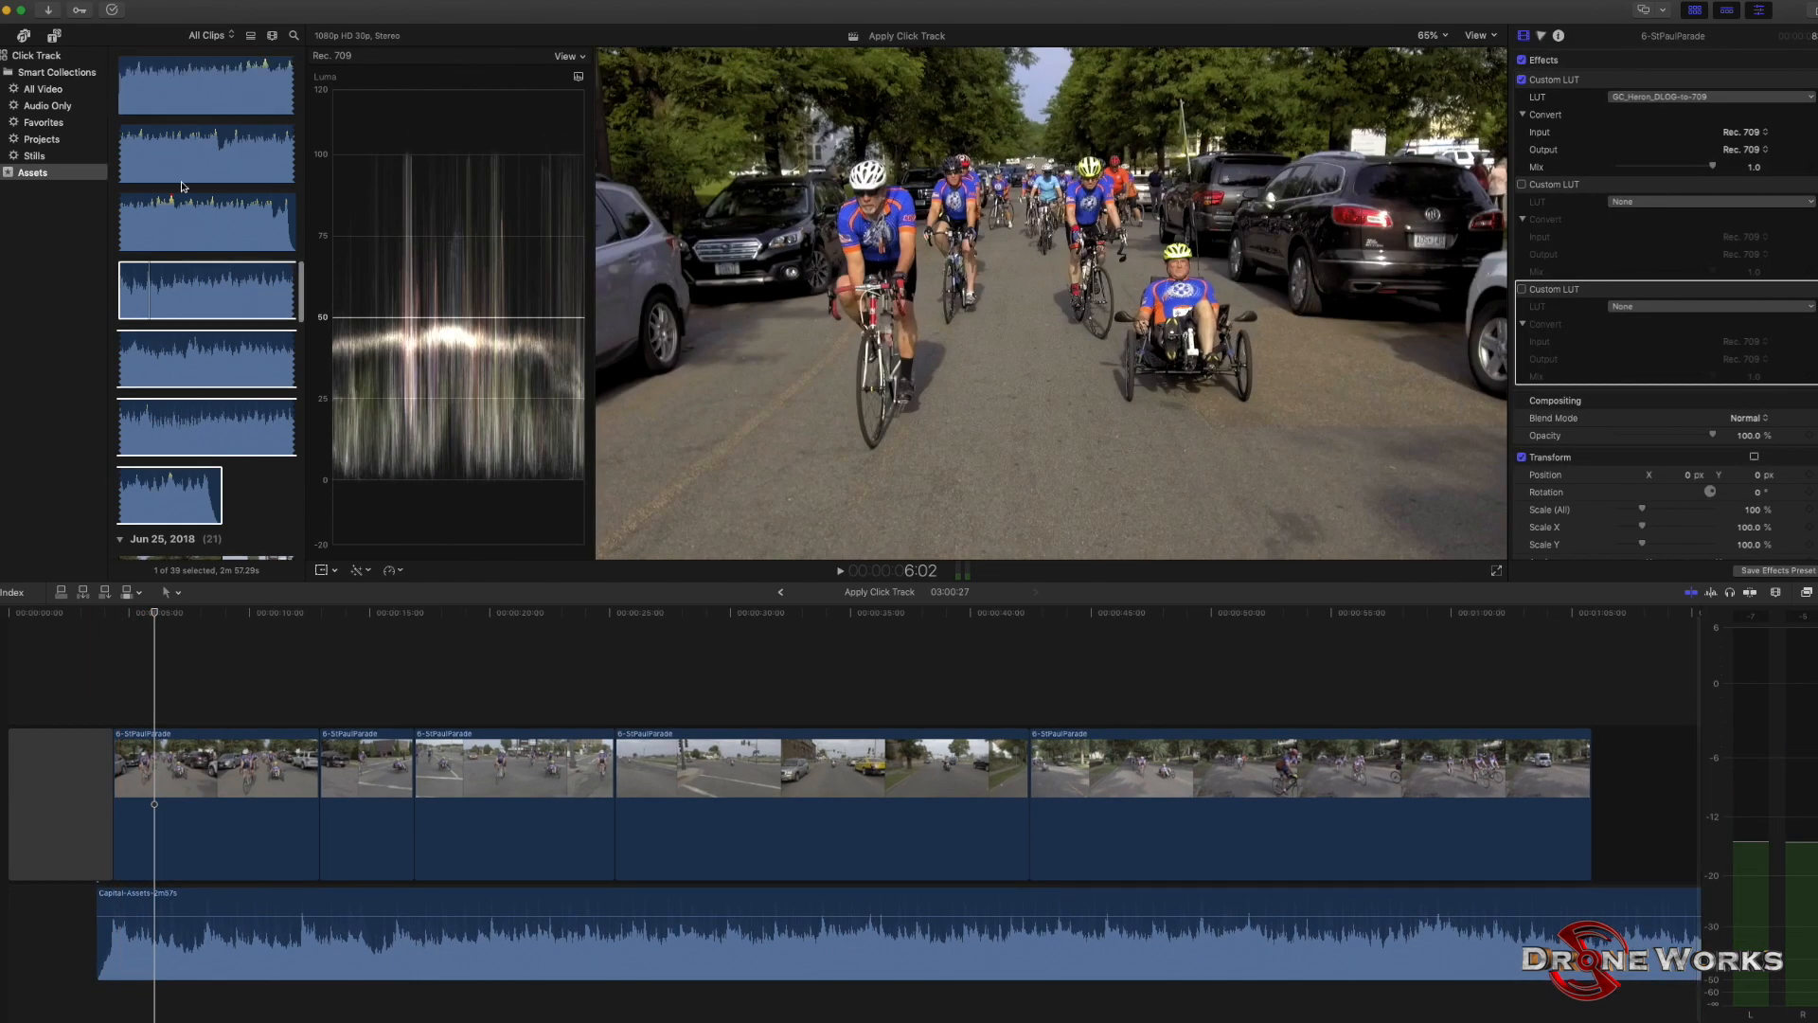
scroll(183, 186, up, 10)
click(135, 297)
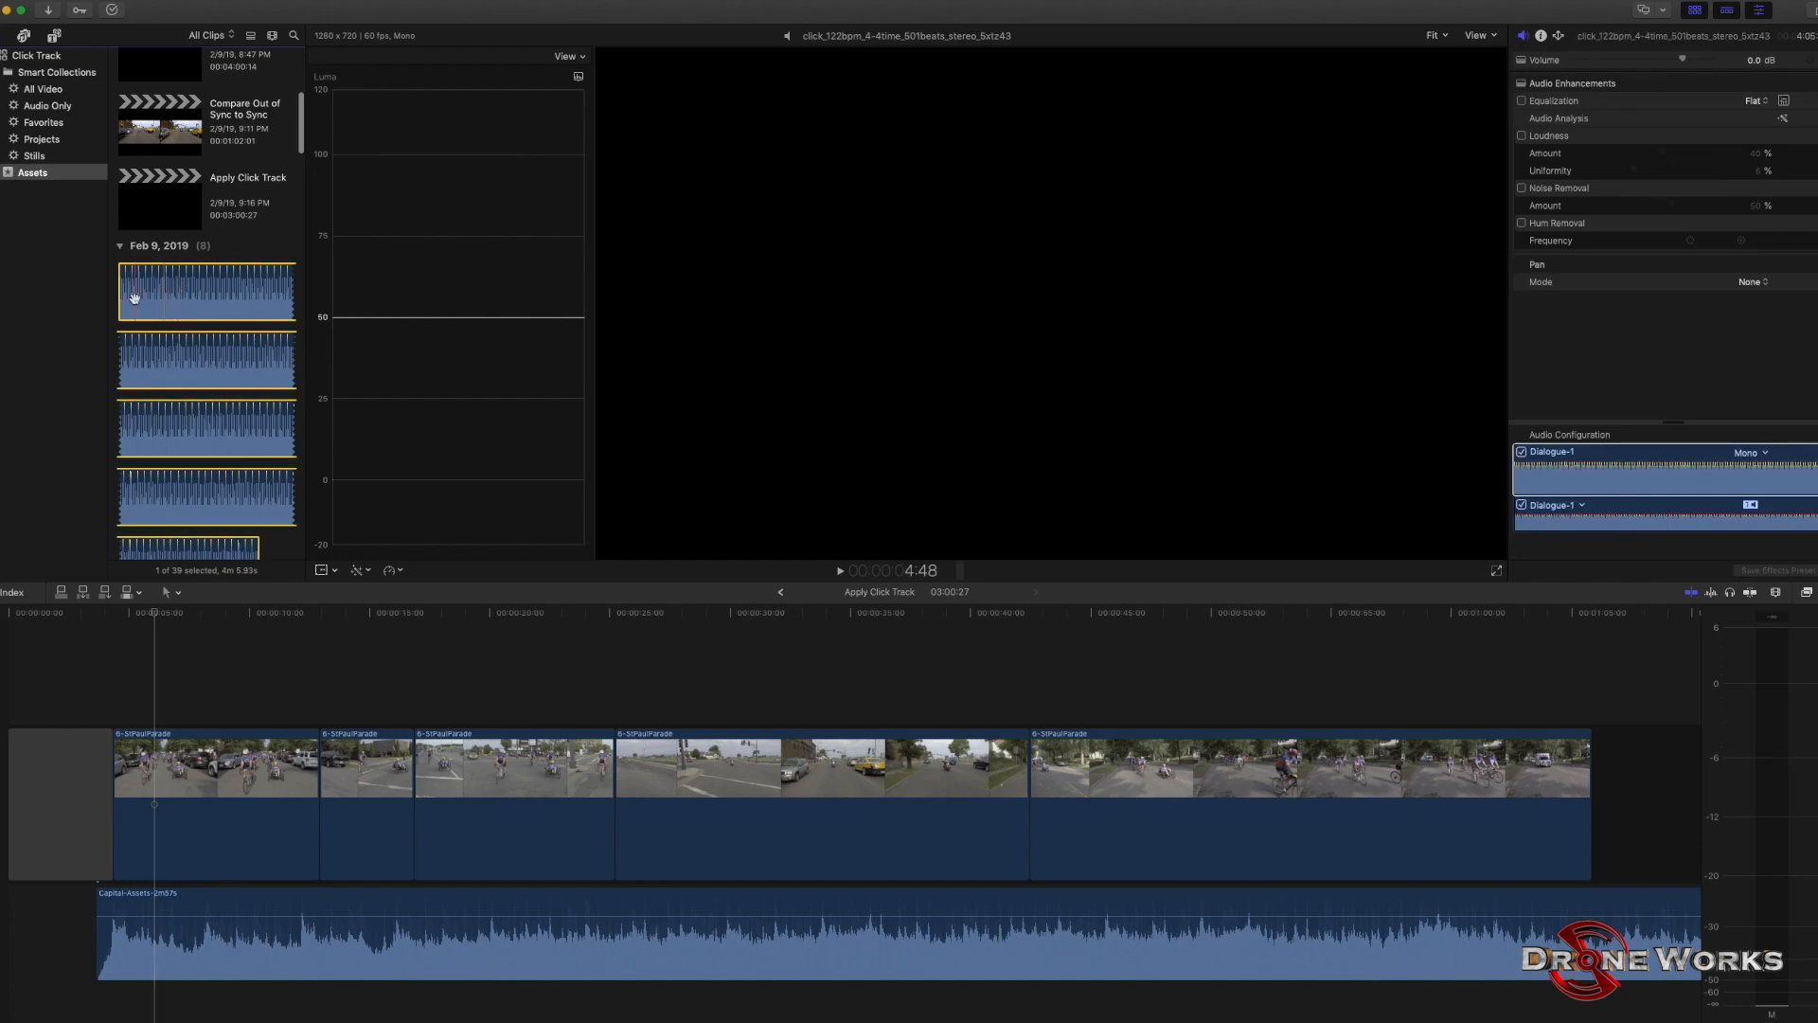
drag(135, 297, 114, 994)
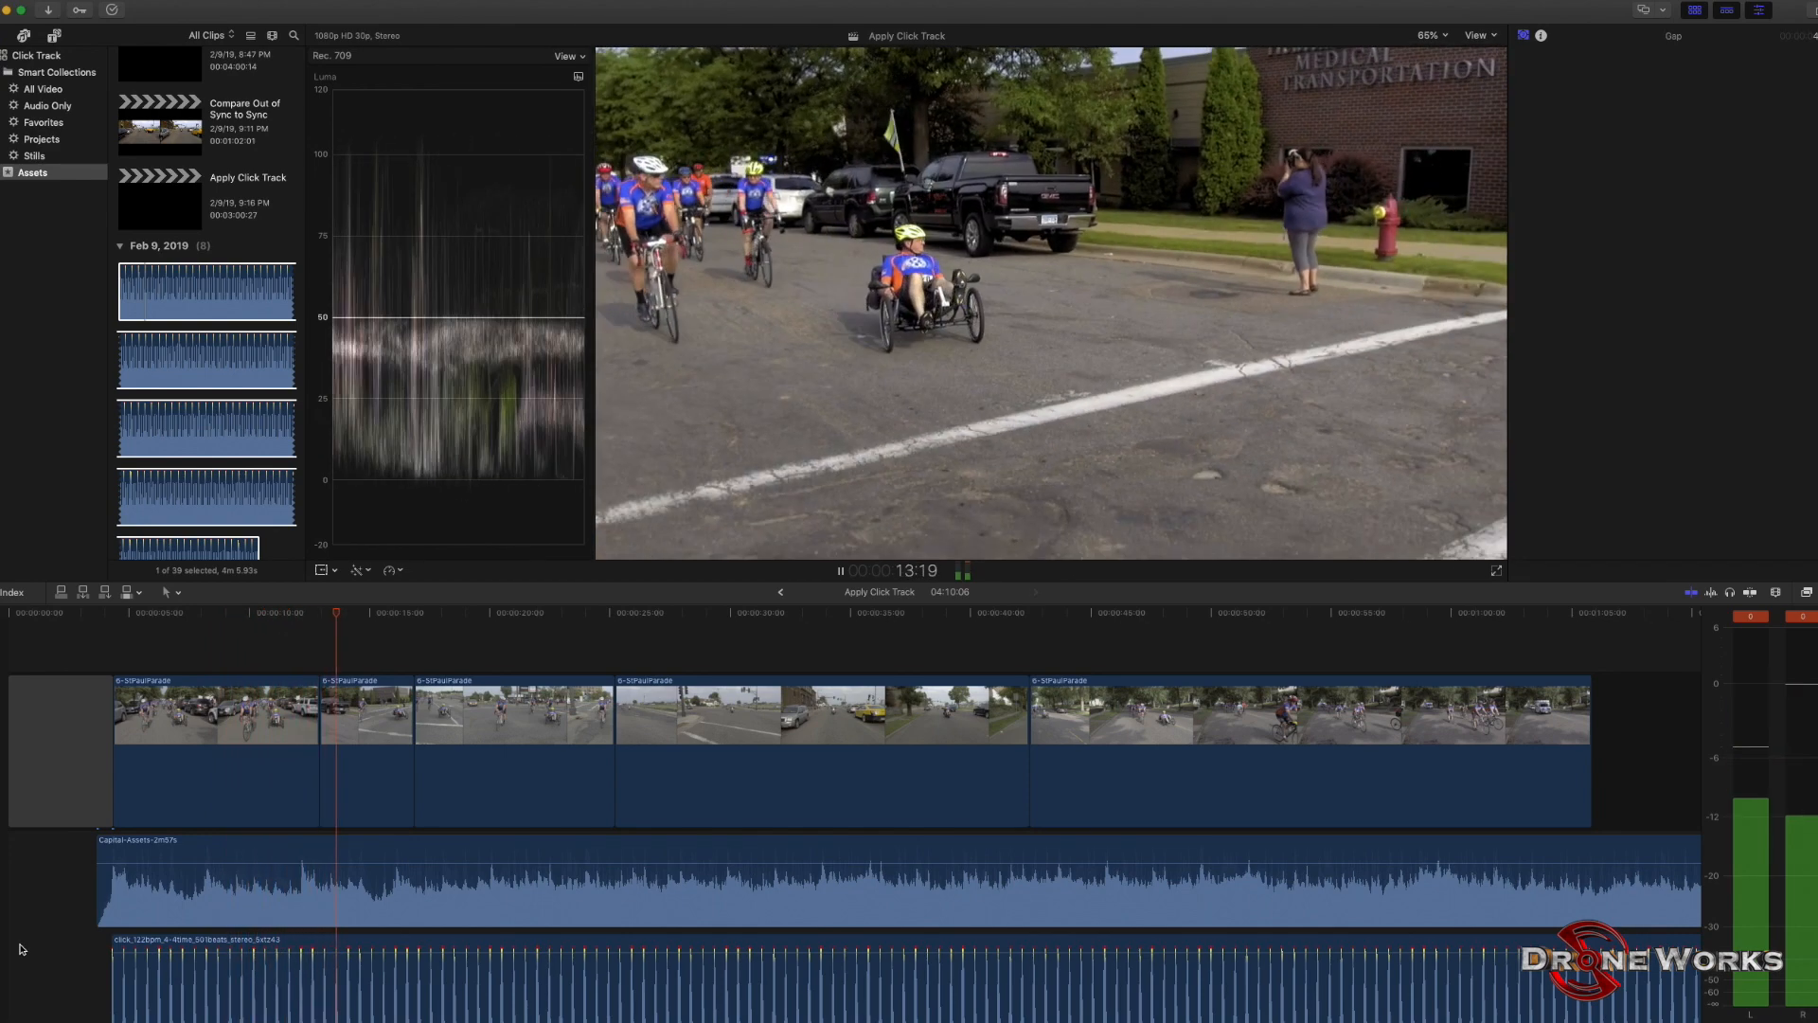
key(space)
Shorten the end of the first video clip to the music beat at about 12:05, aligned with a click.
key(cmd+4)
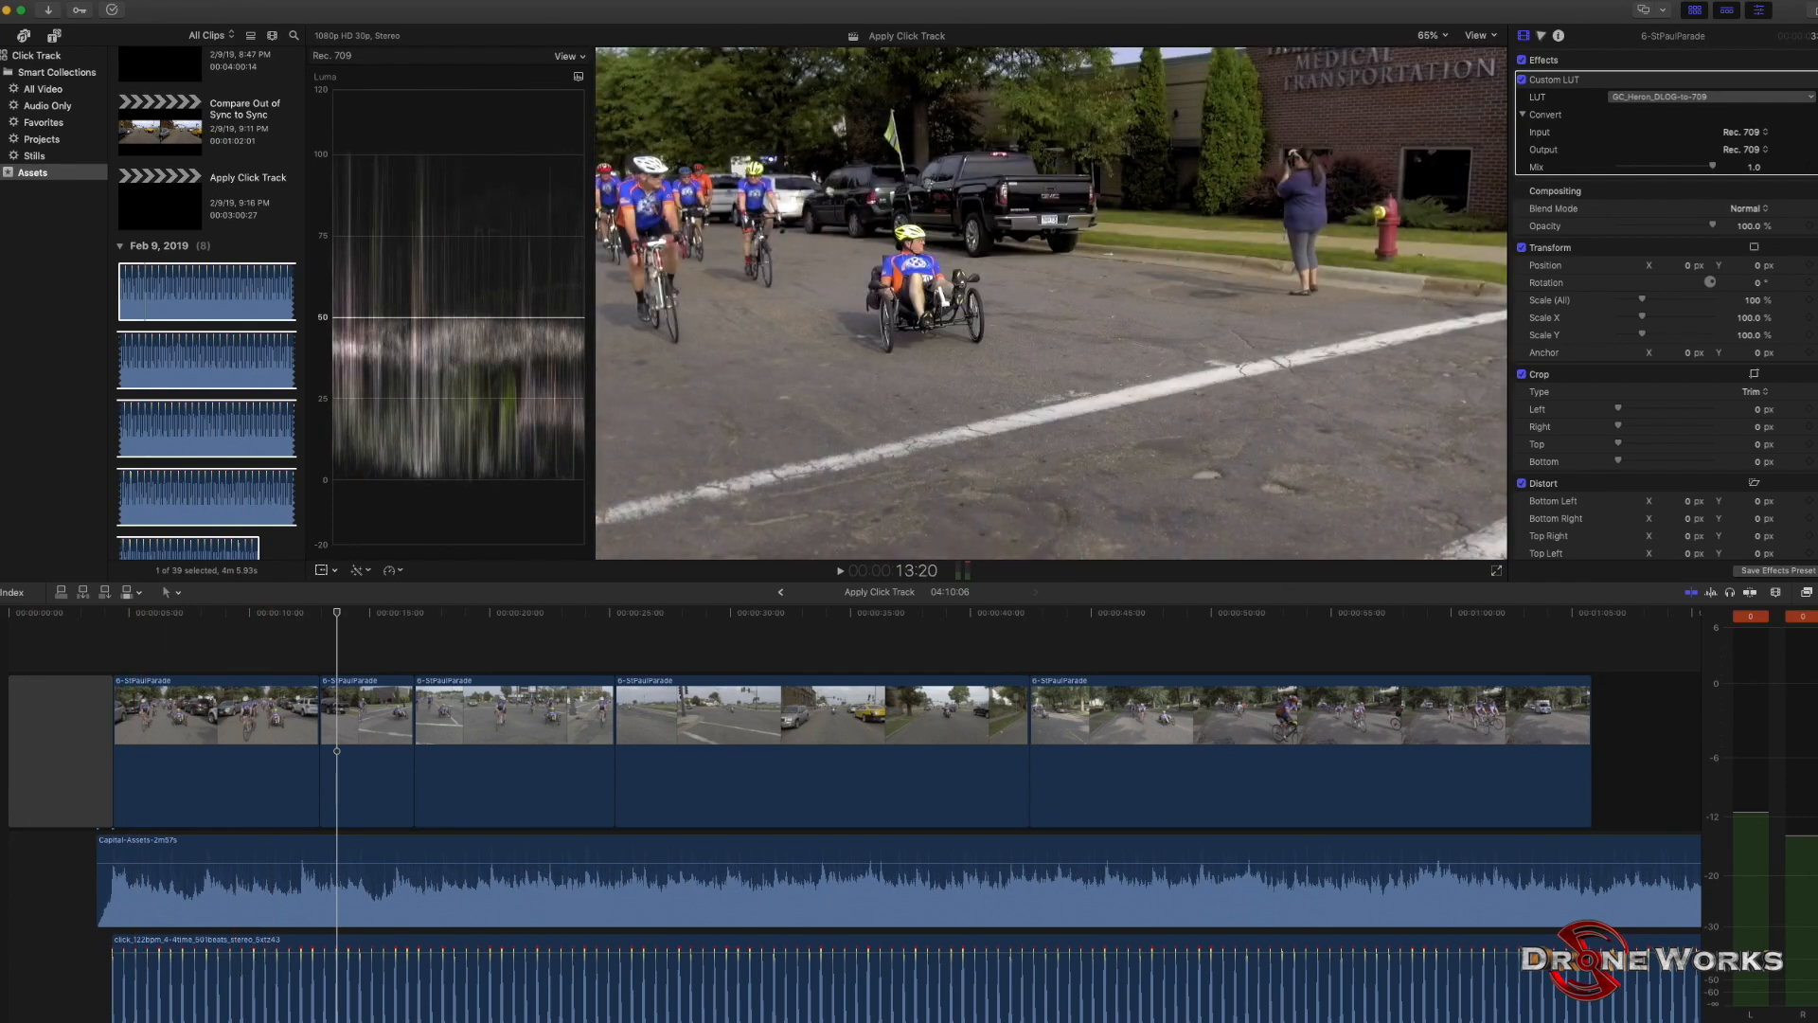
click(303, 938)
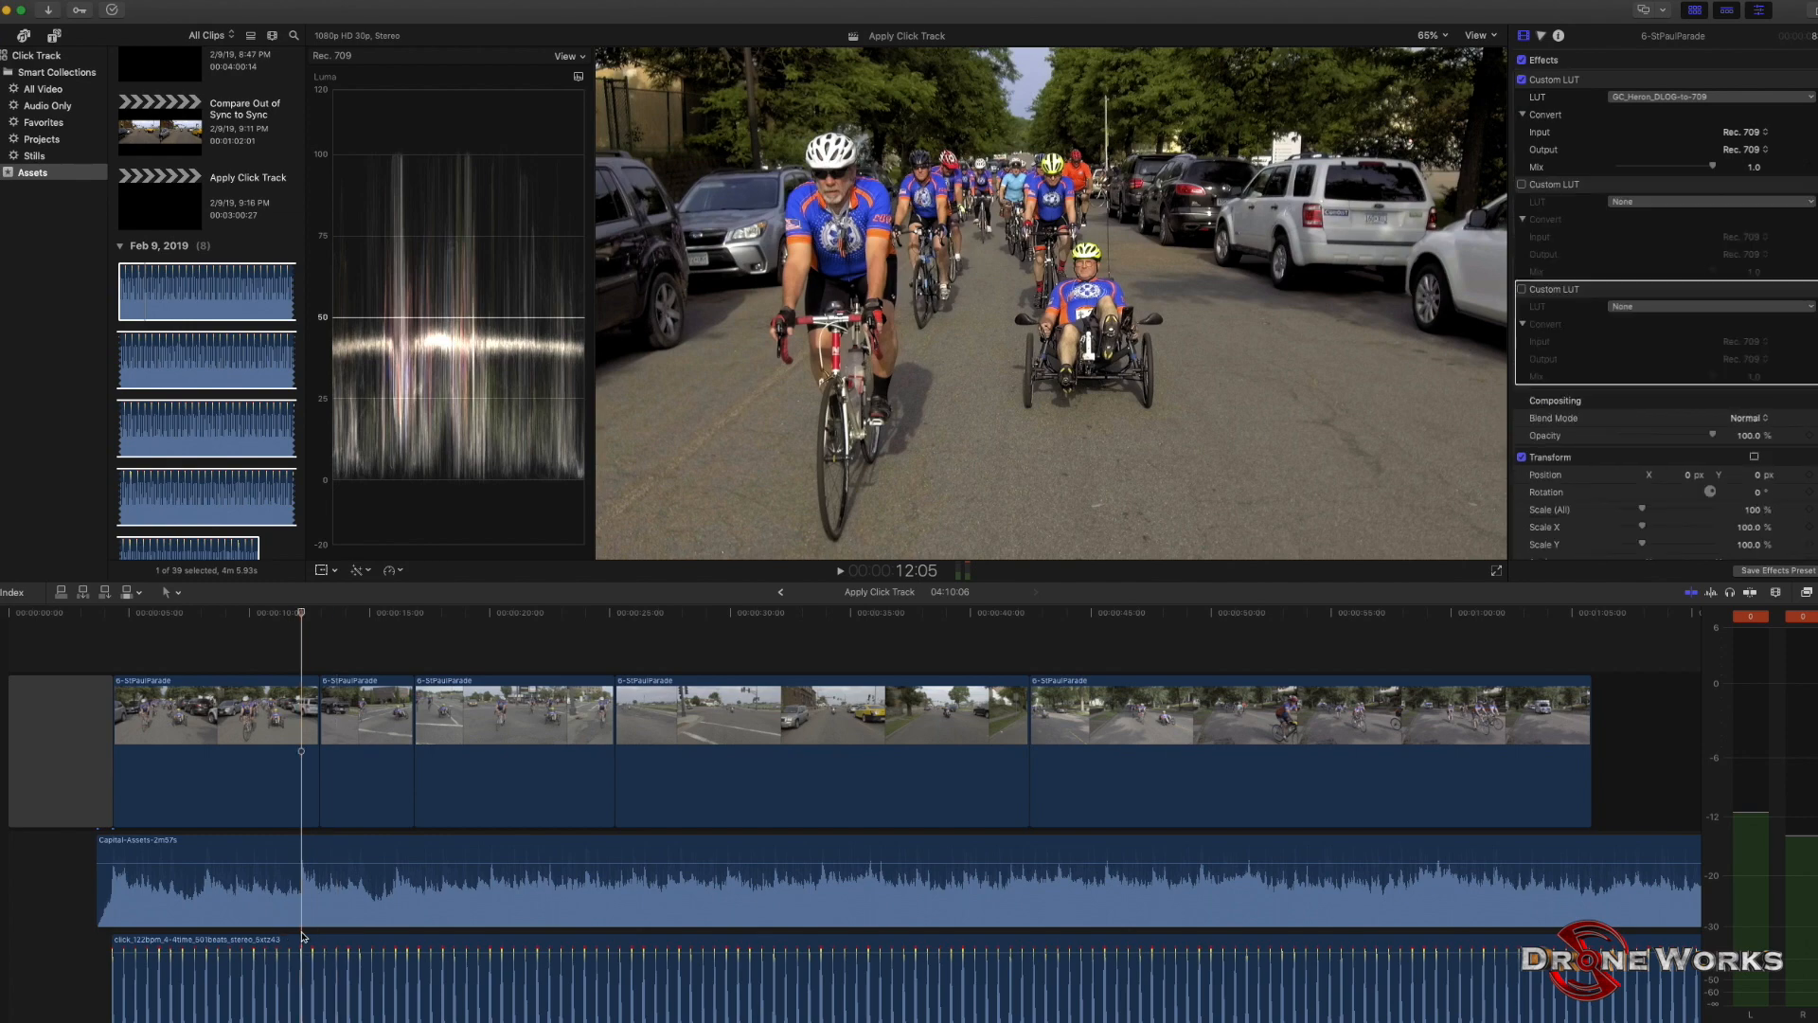
key(super+equal)
key(super+equal)
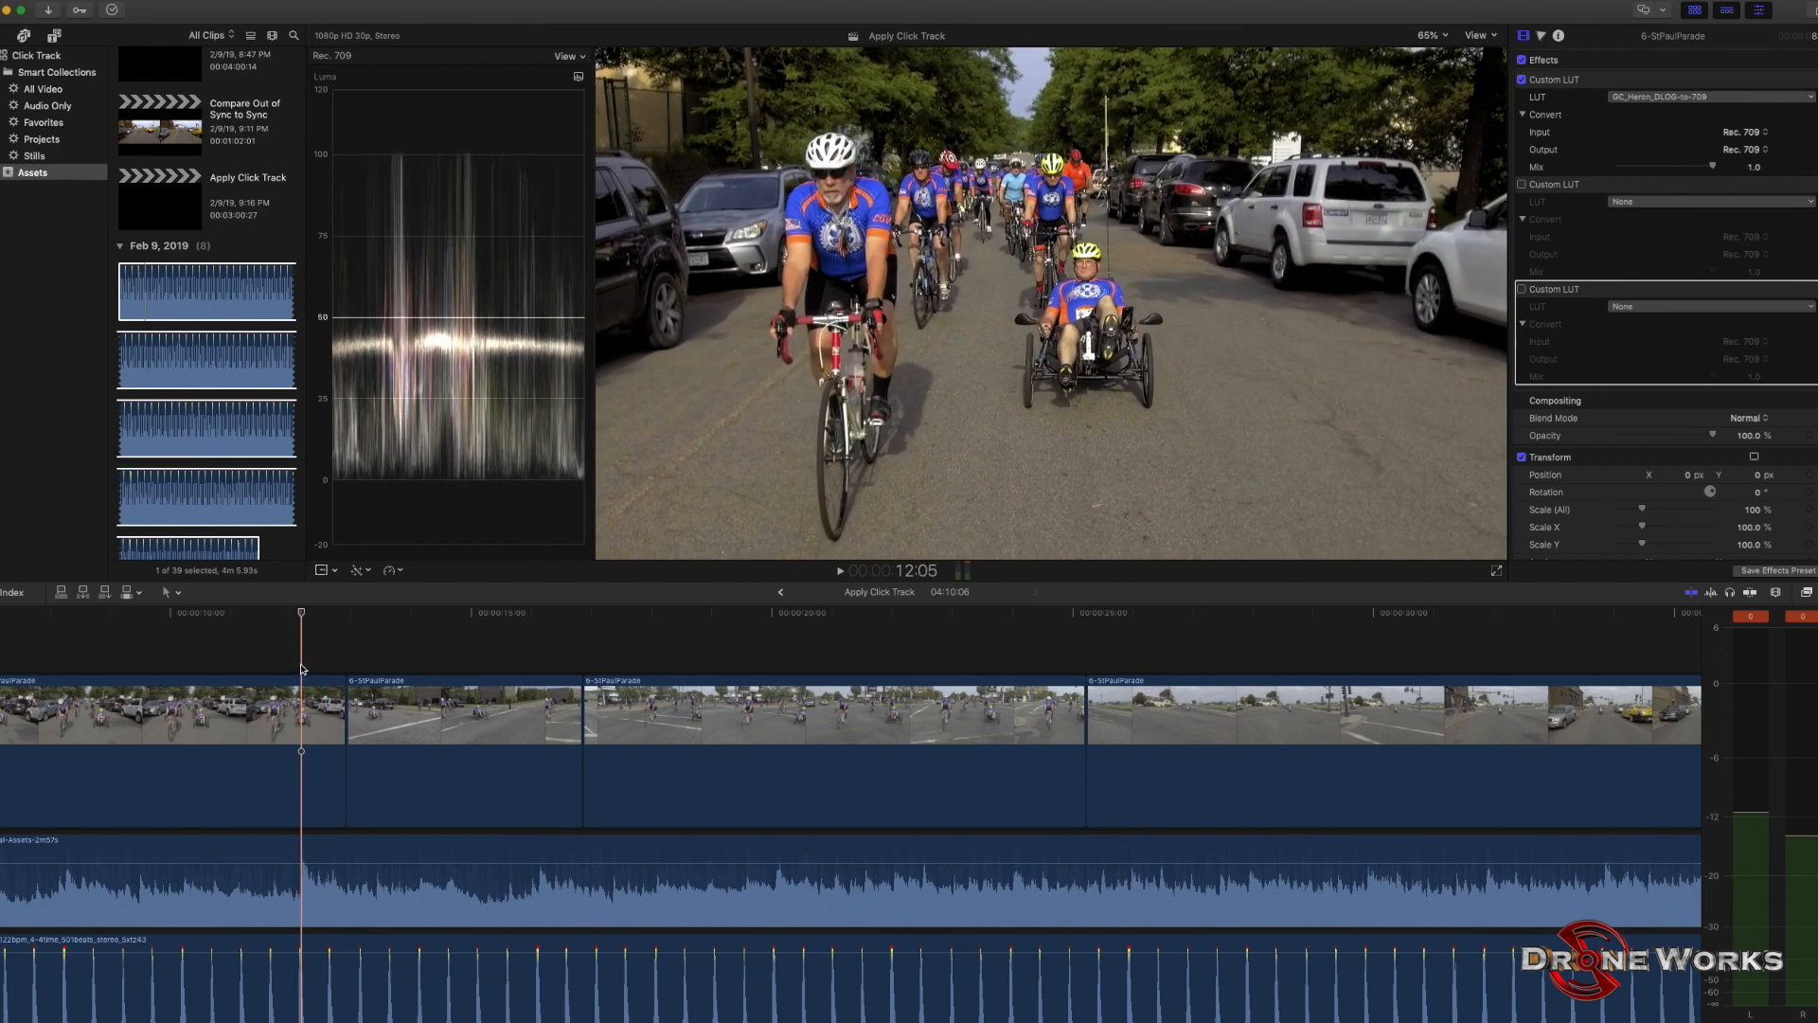
key(Left)
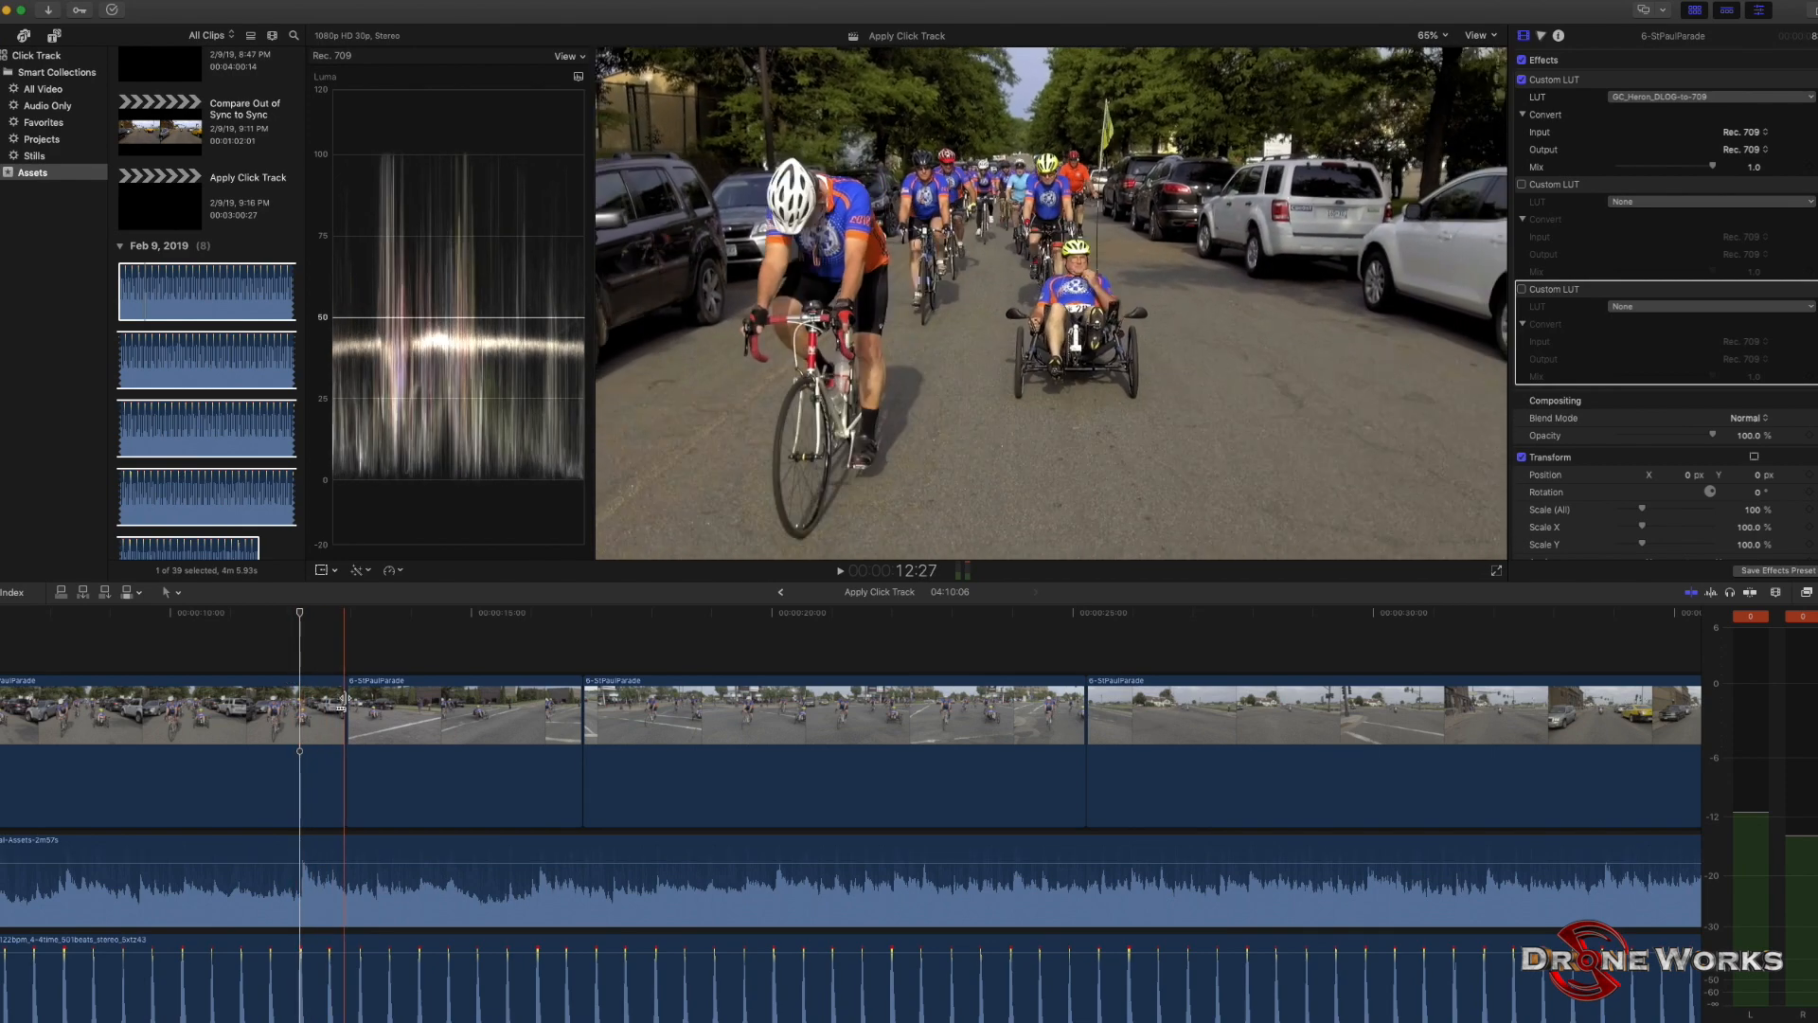
drag(347, 701, 300, 697)
Play the timeline from before the first cut through the second cut to check both against the beat.
click(267, 656)
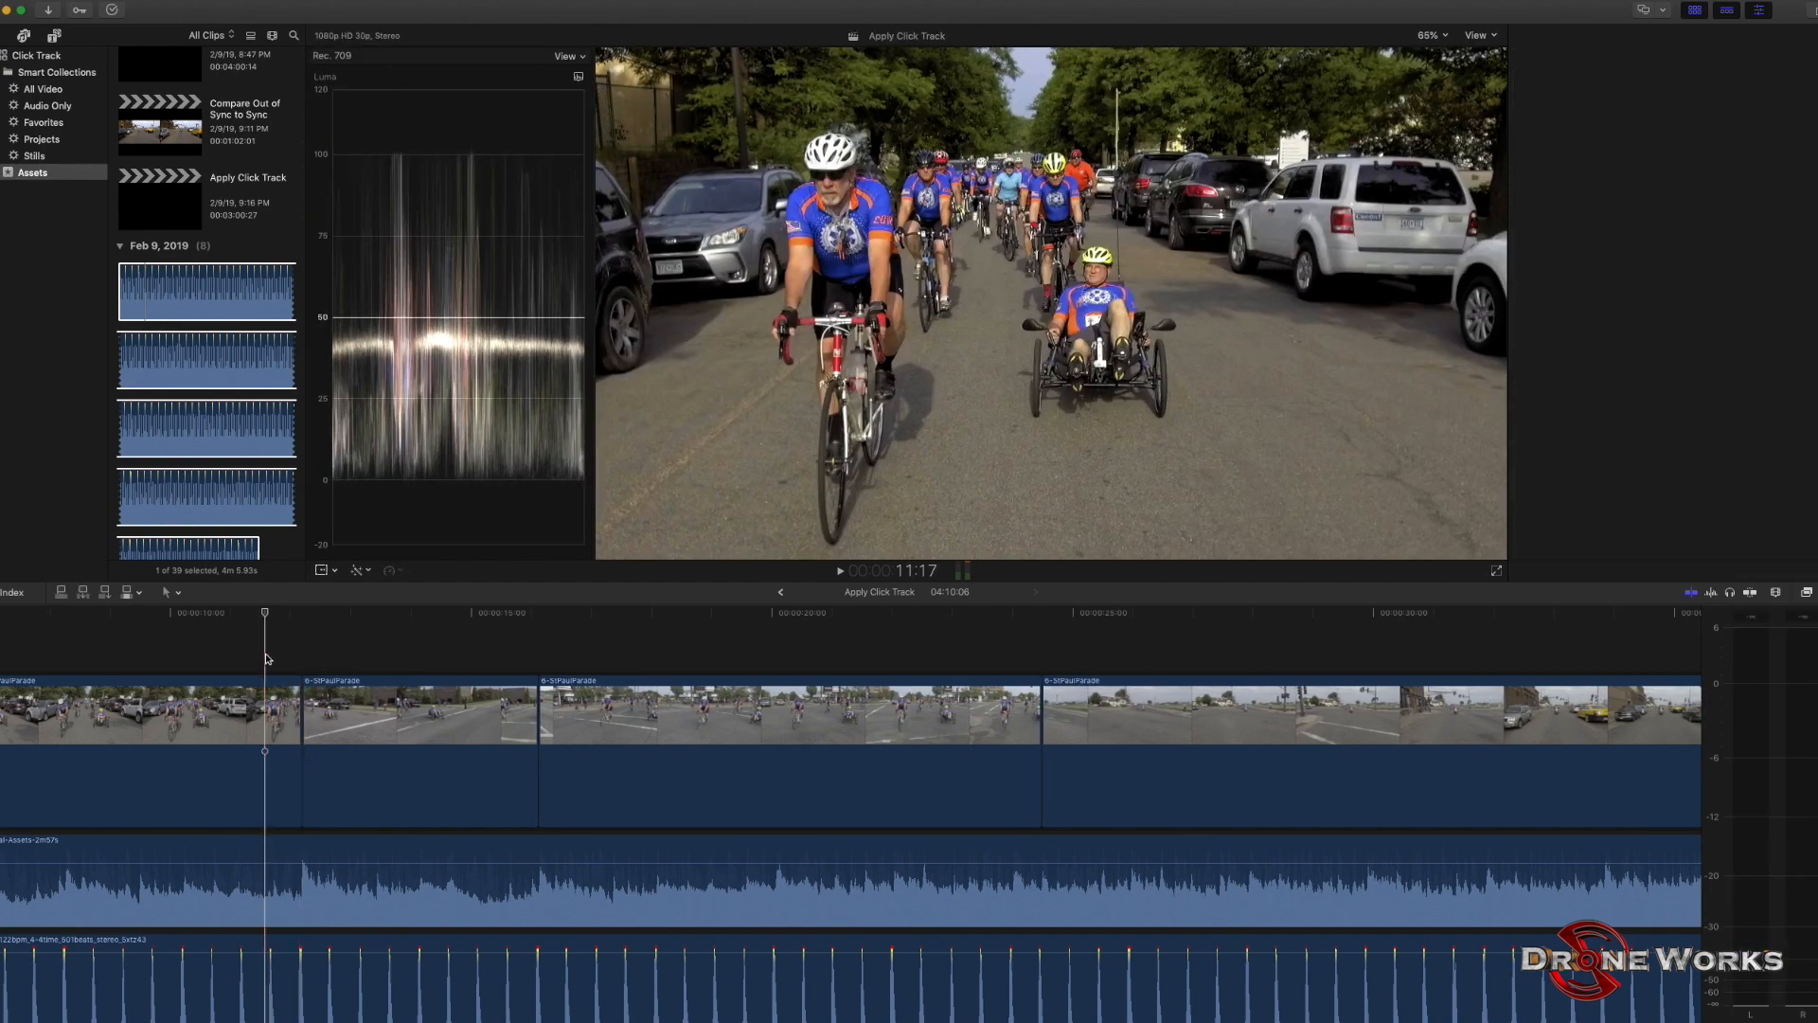
click(226, 656)
key(space)
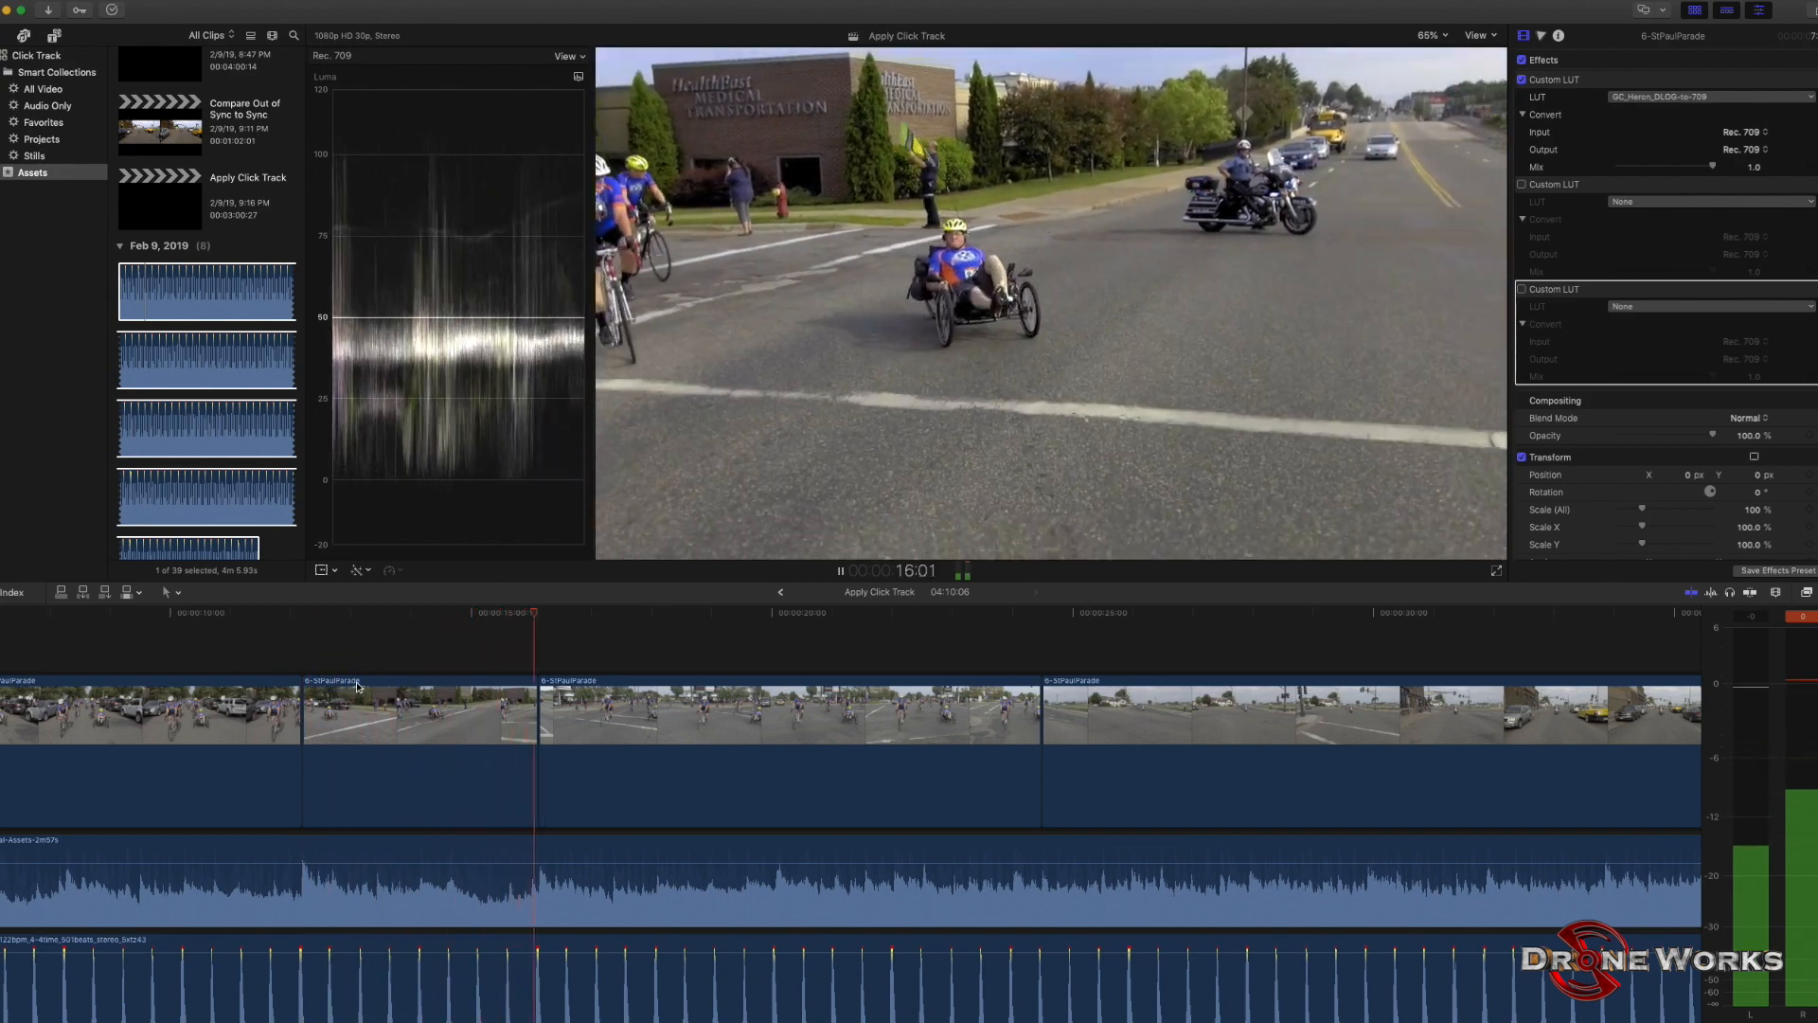
key(space)
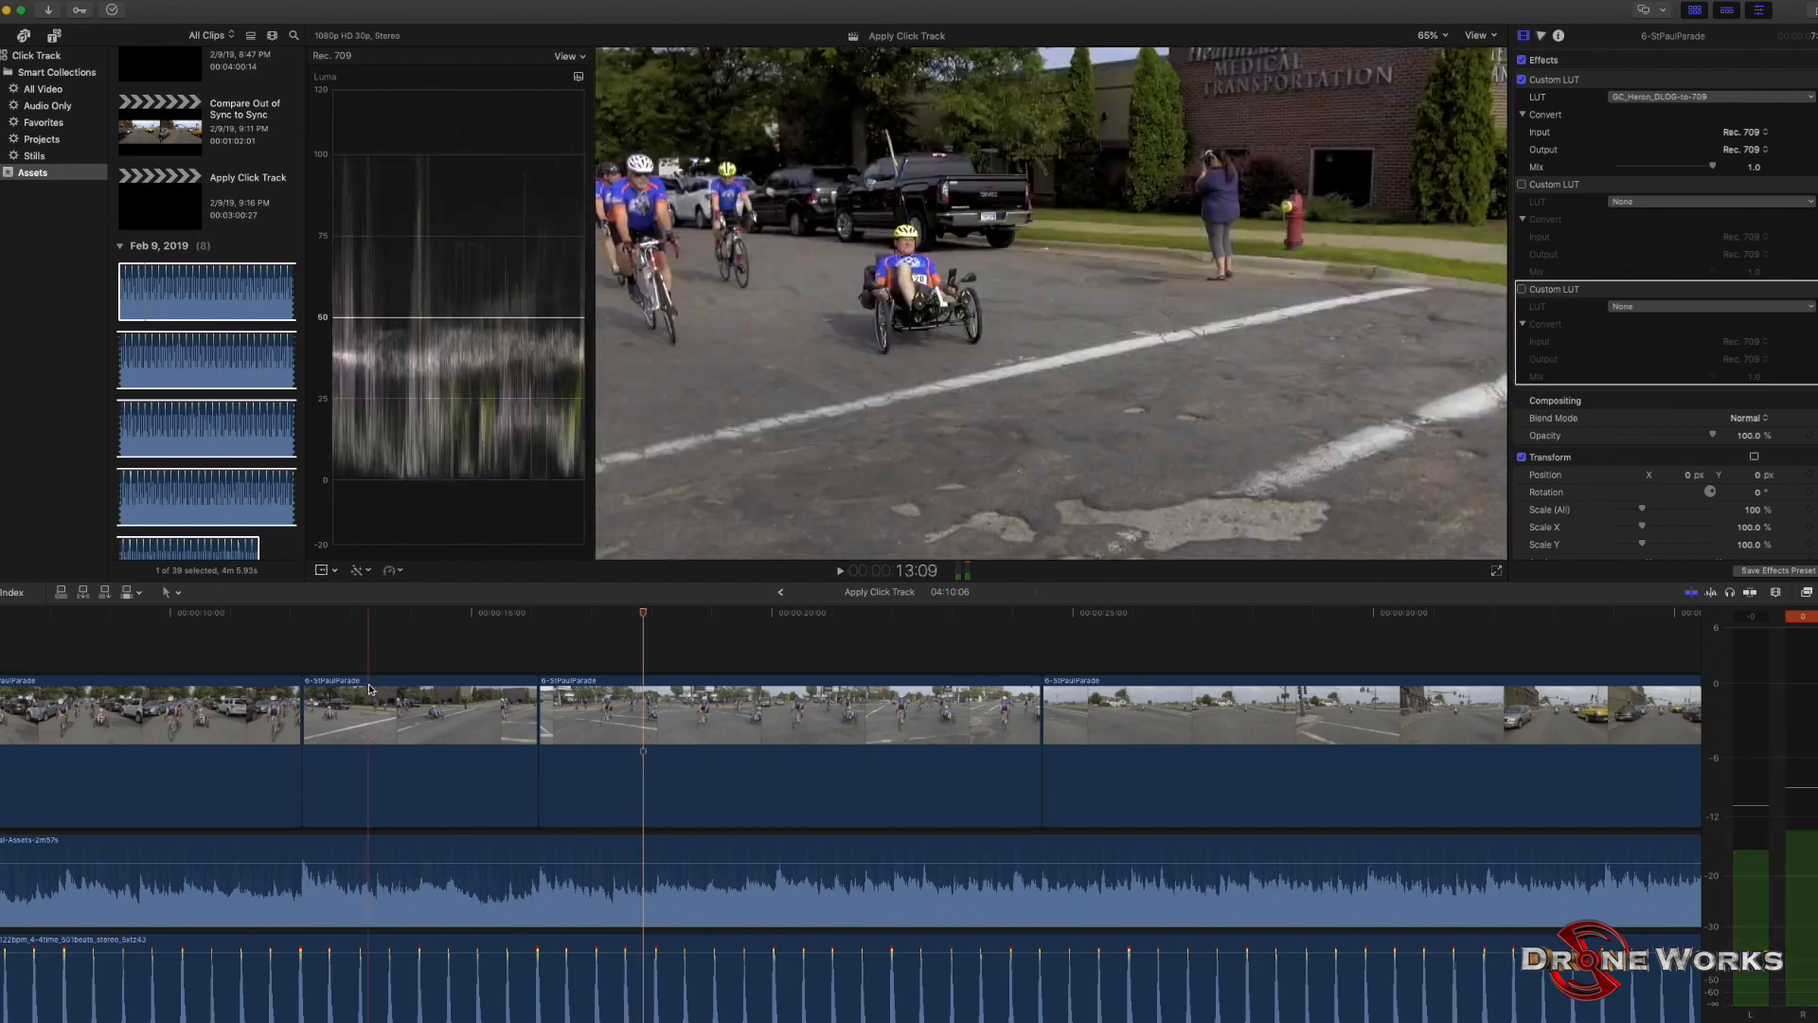
Play up to the end of the third video clip and shorten it to the beat at about 23:29.
click(873, 658)
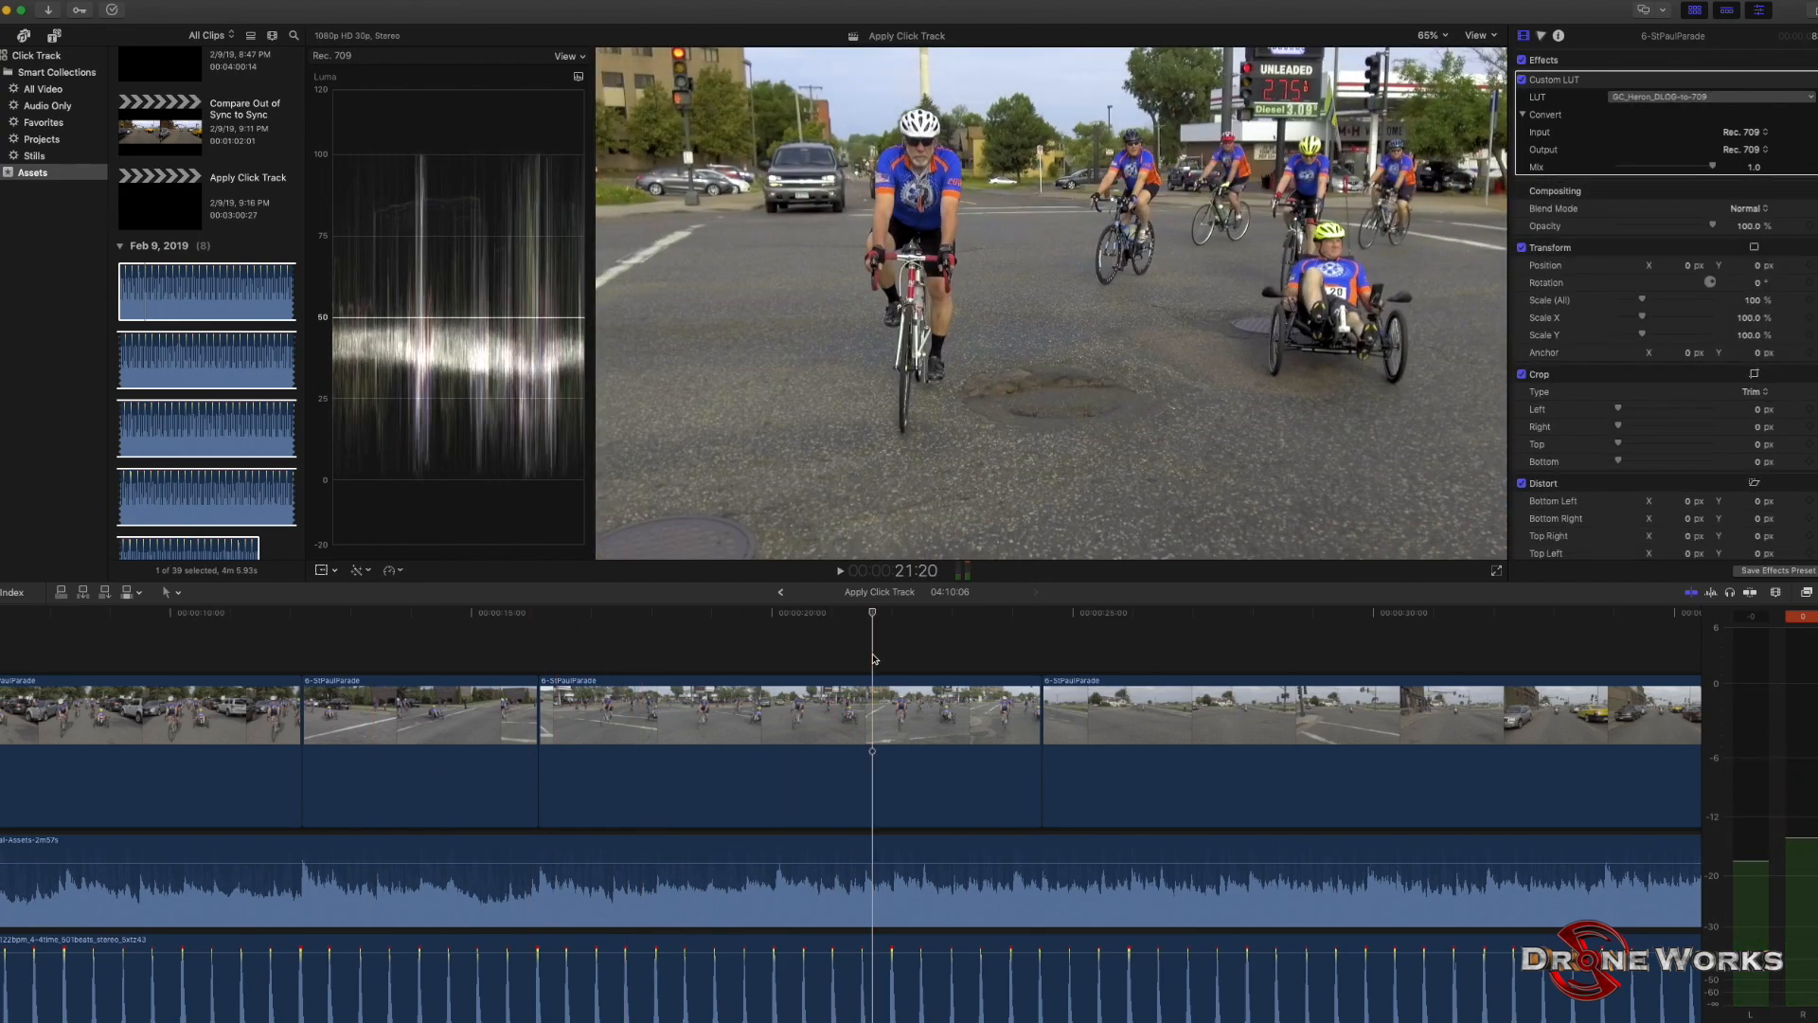
key(space)
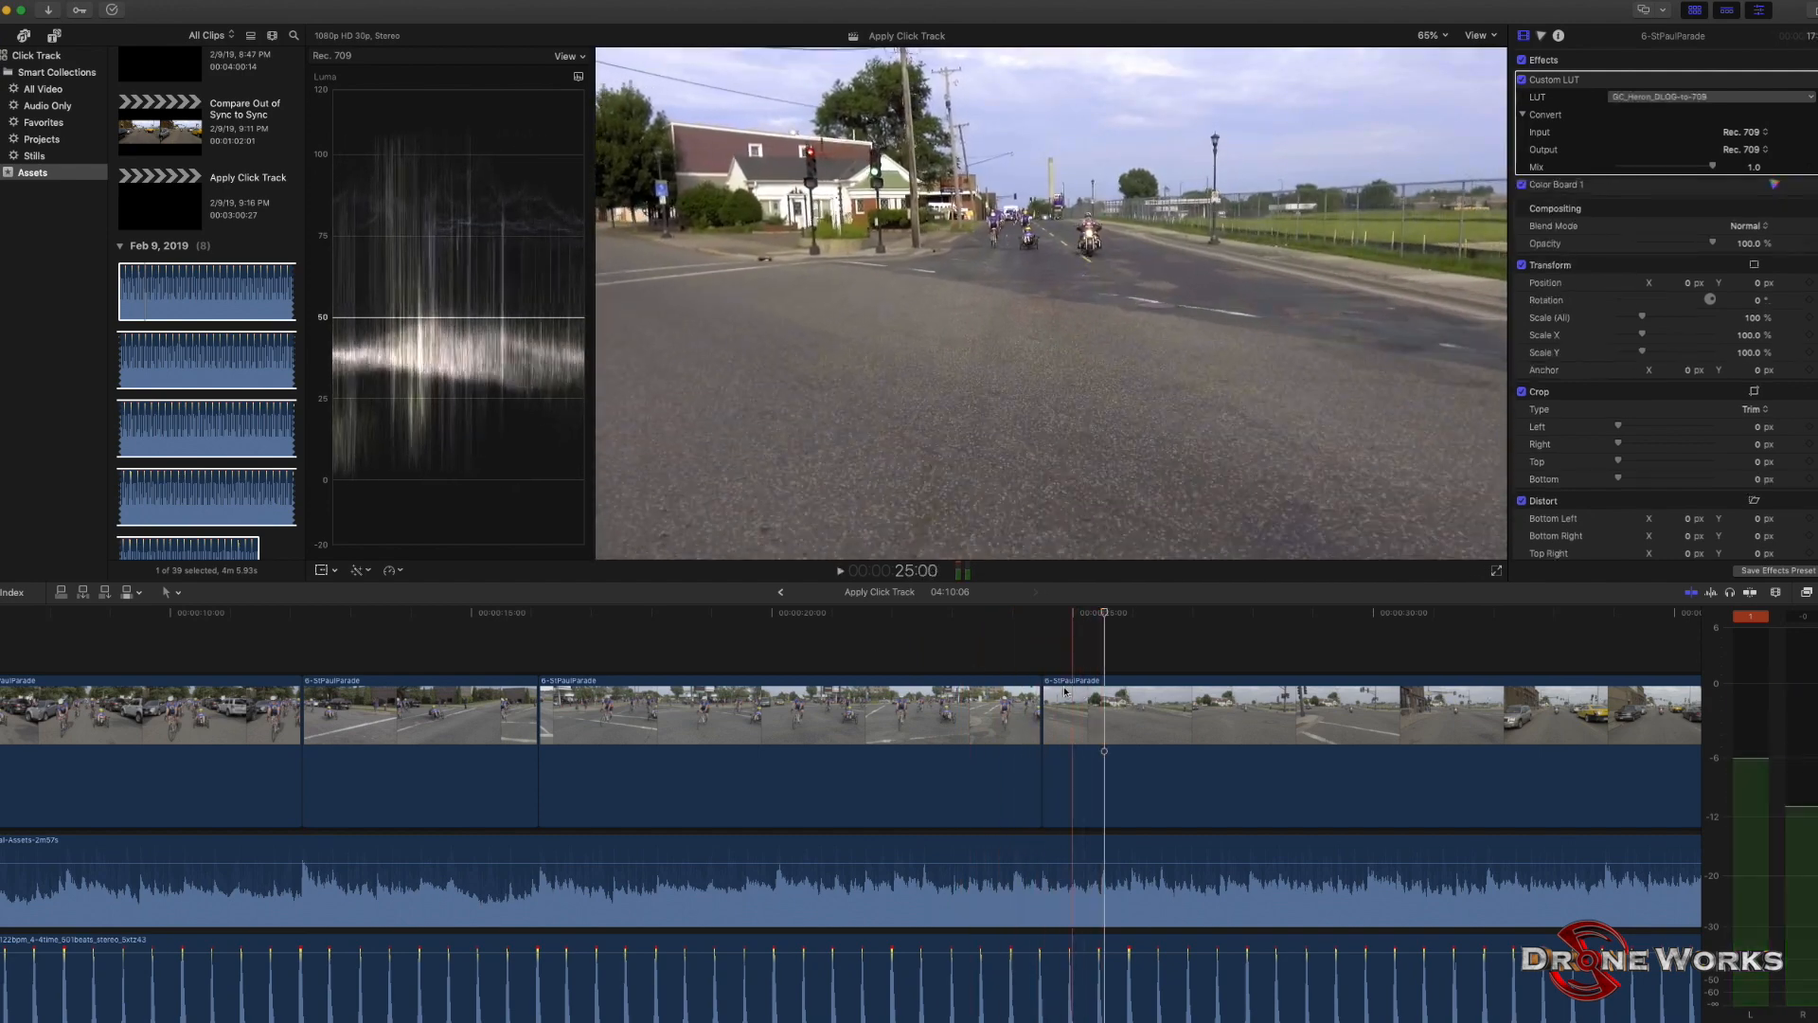
click(975, 662)
key(space)
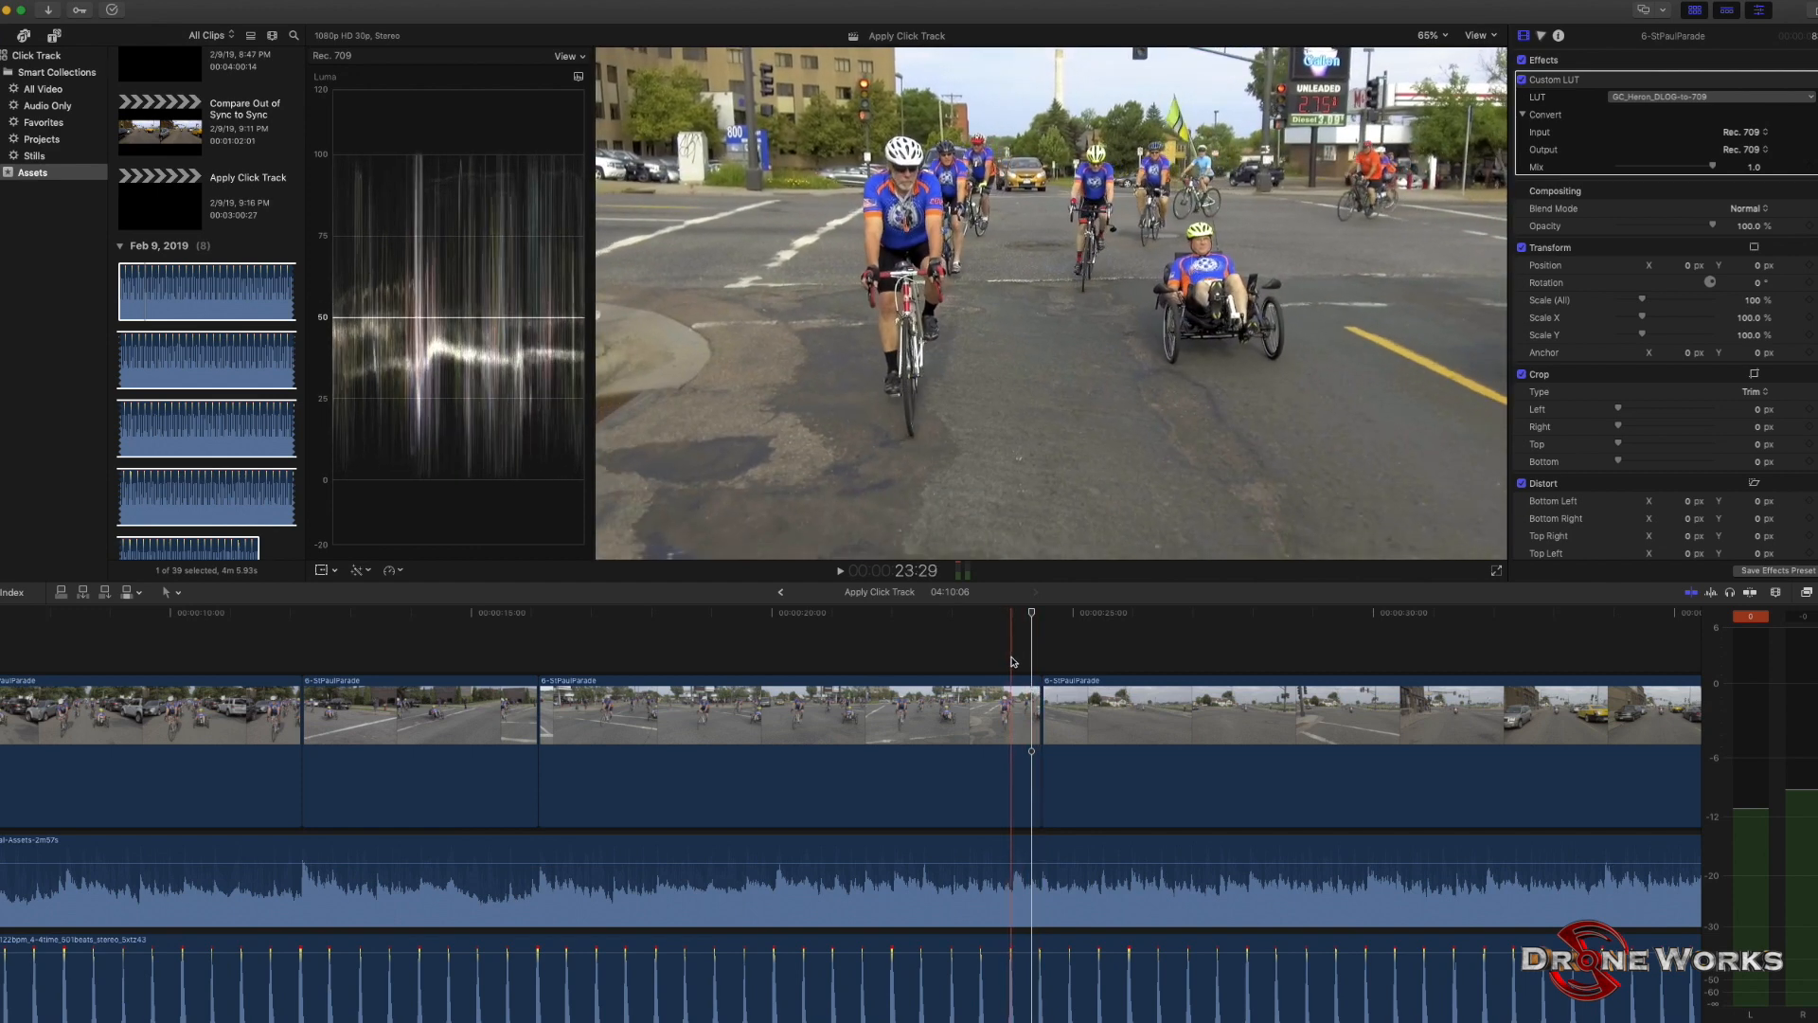
click(1011, 660)
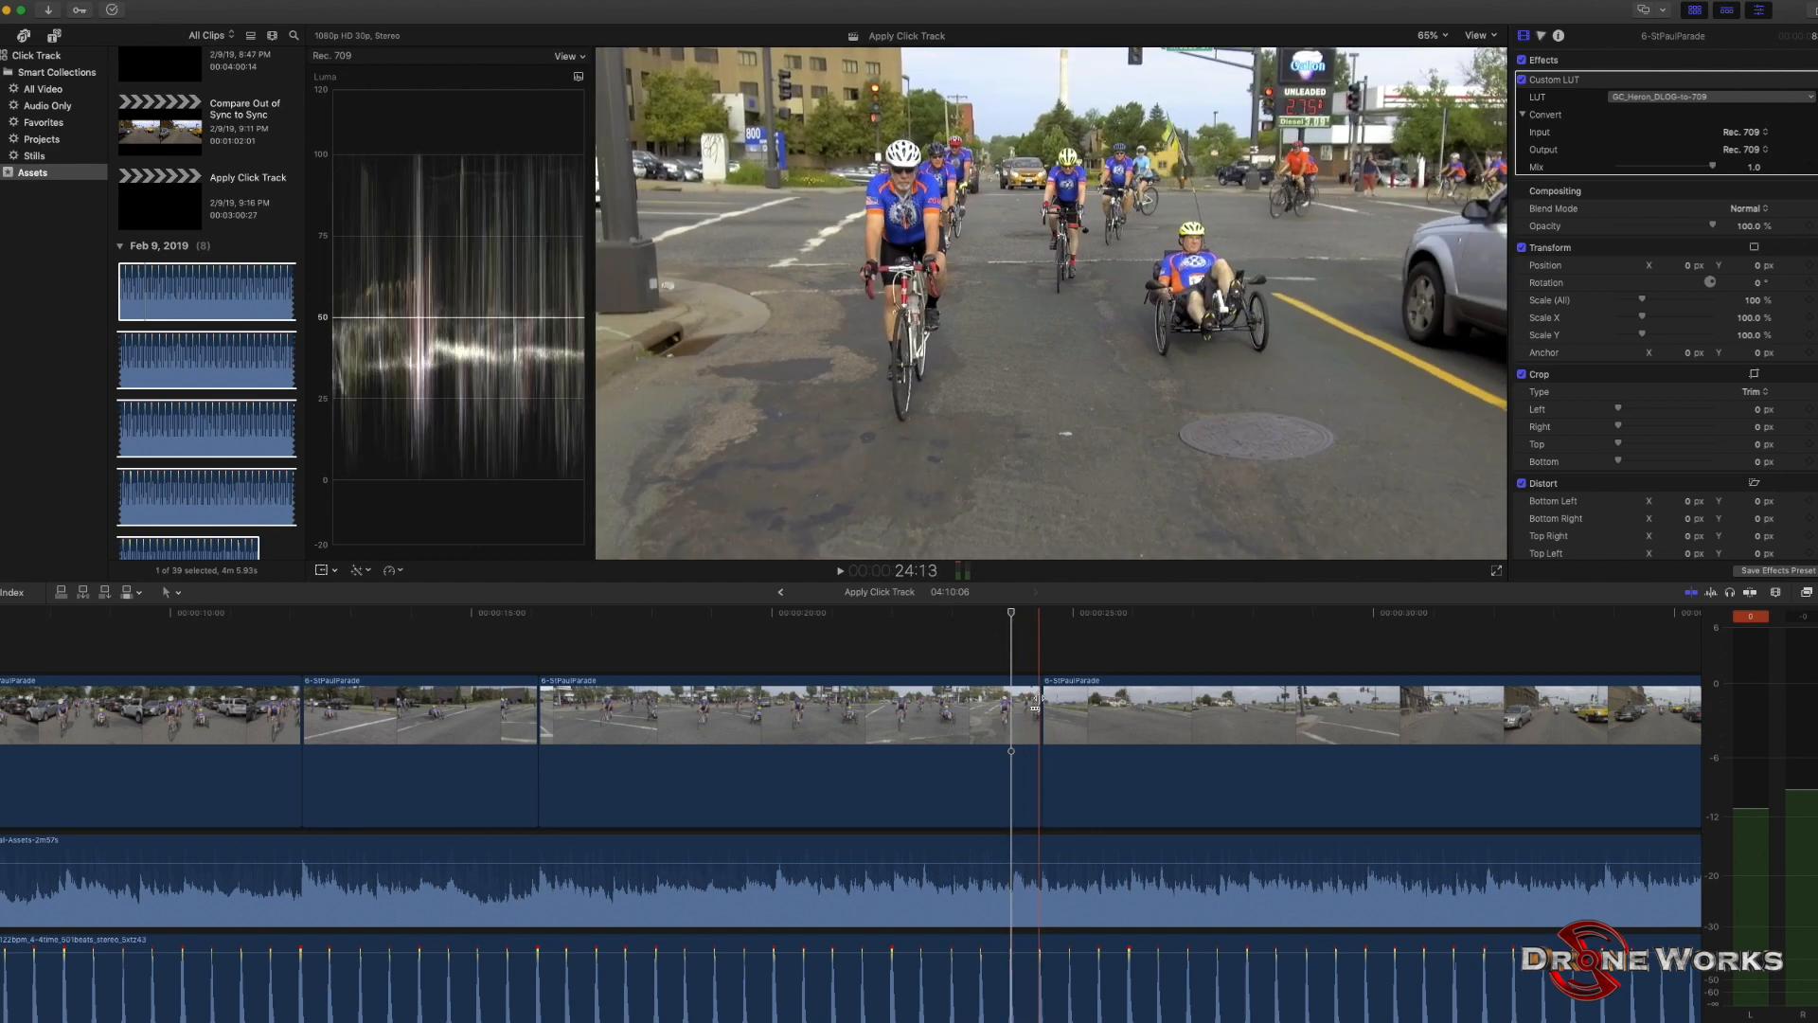
drag(1037, 705, 1008, 696)
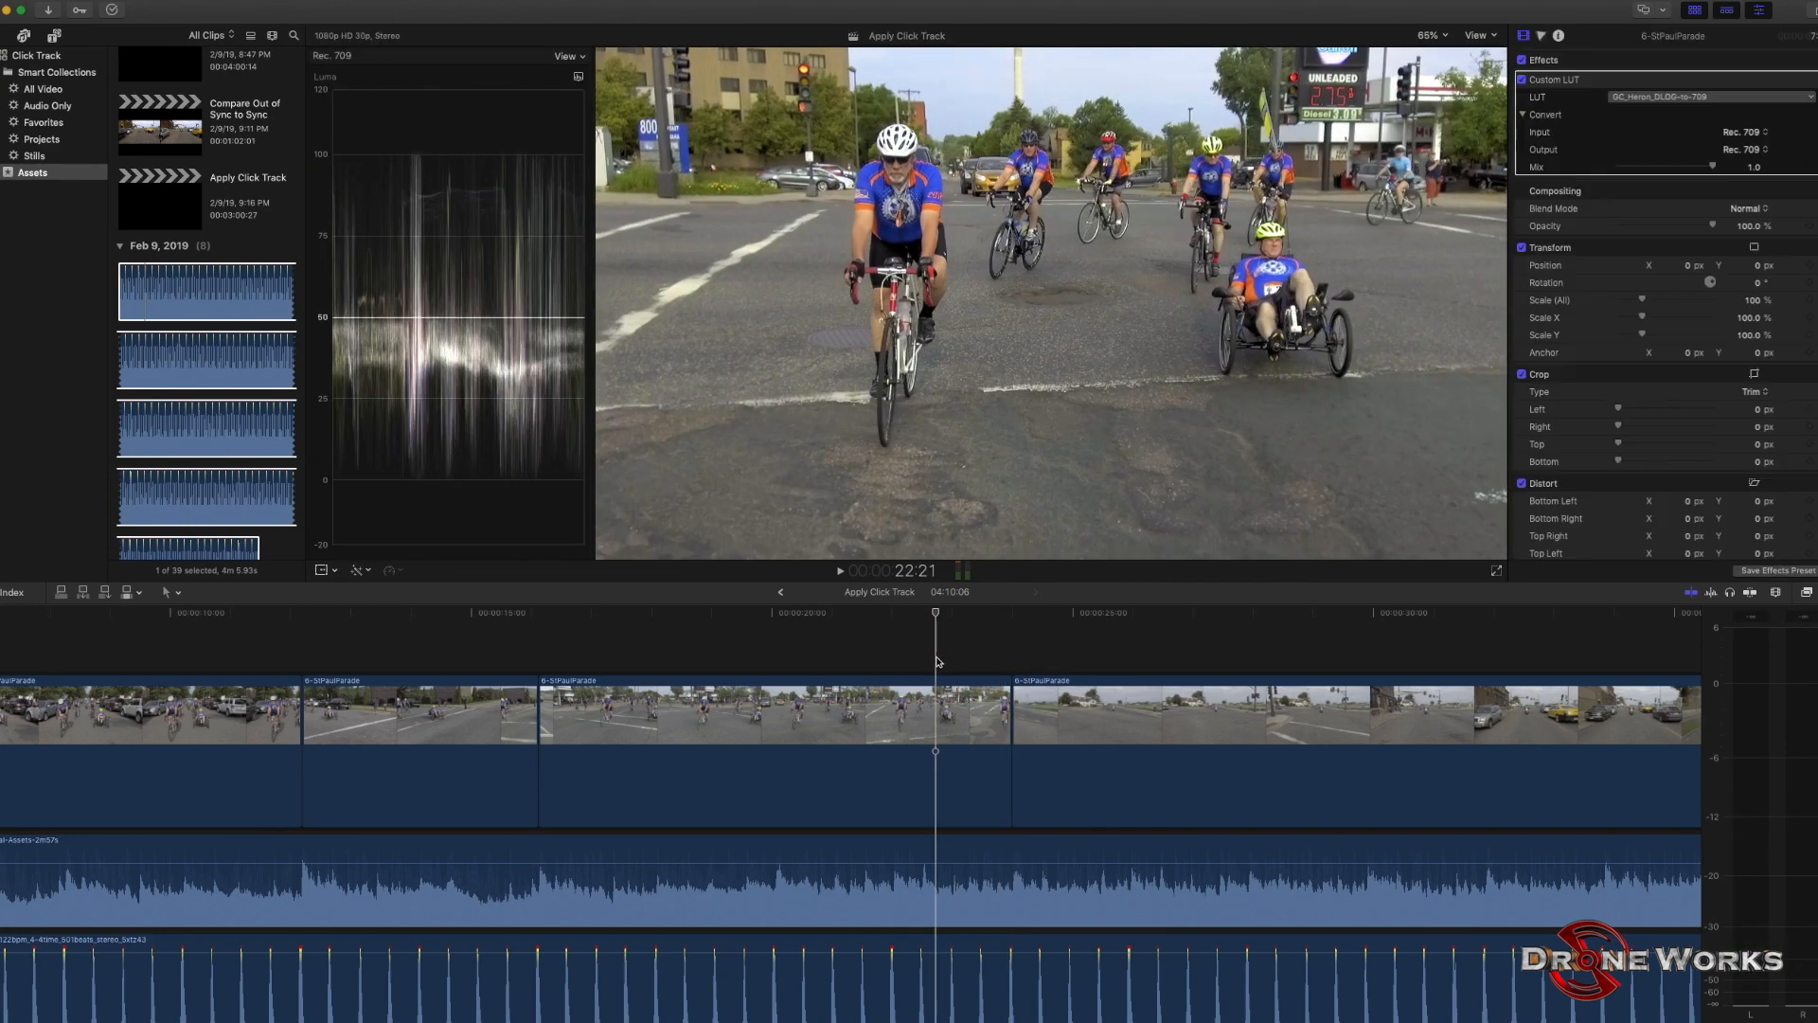
Play through the cut between the third and fourth clips to check its timing against the click track.
key(space)
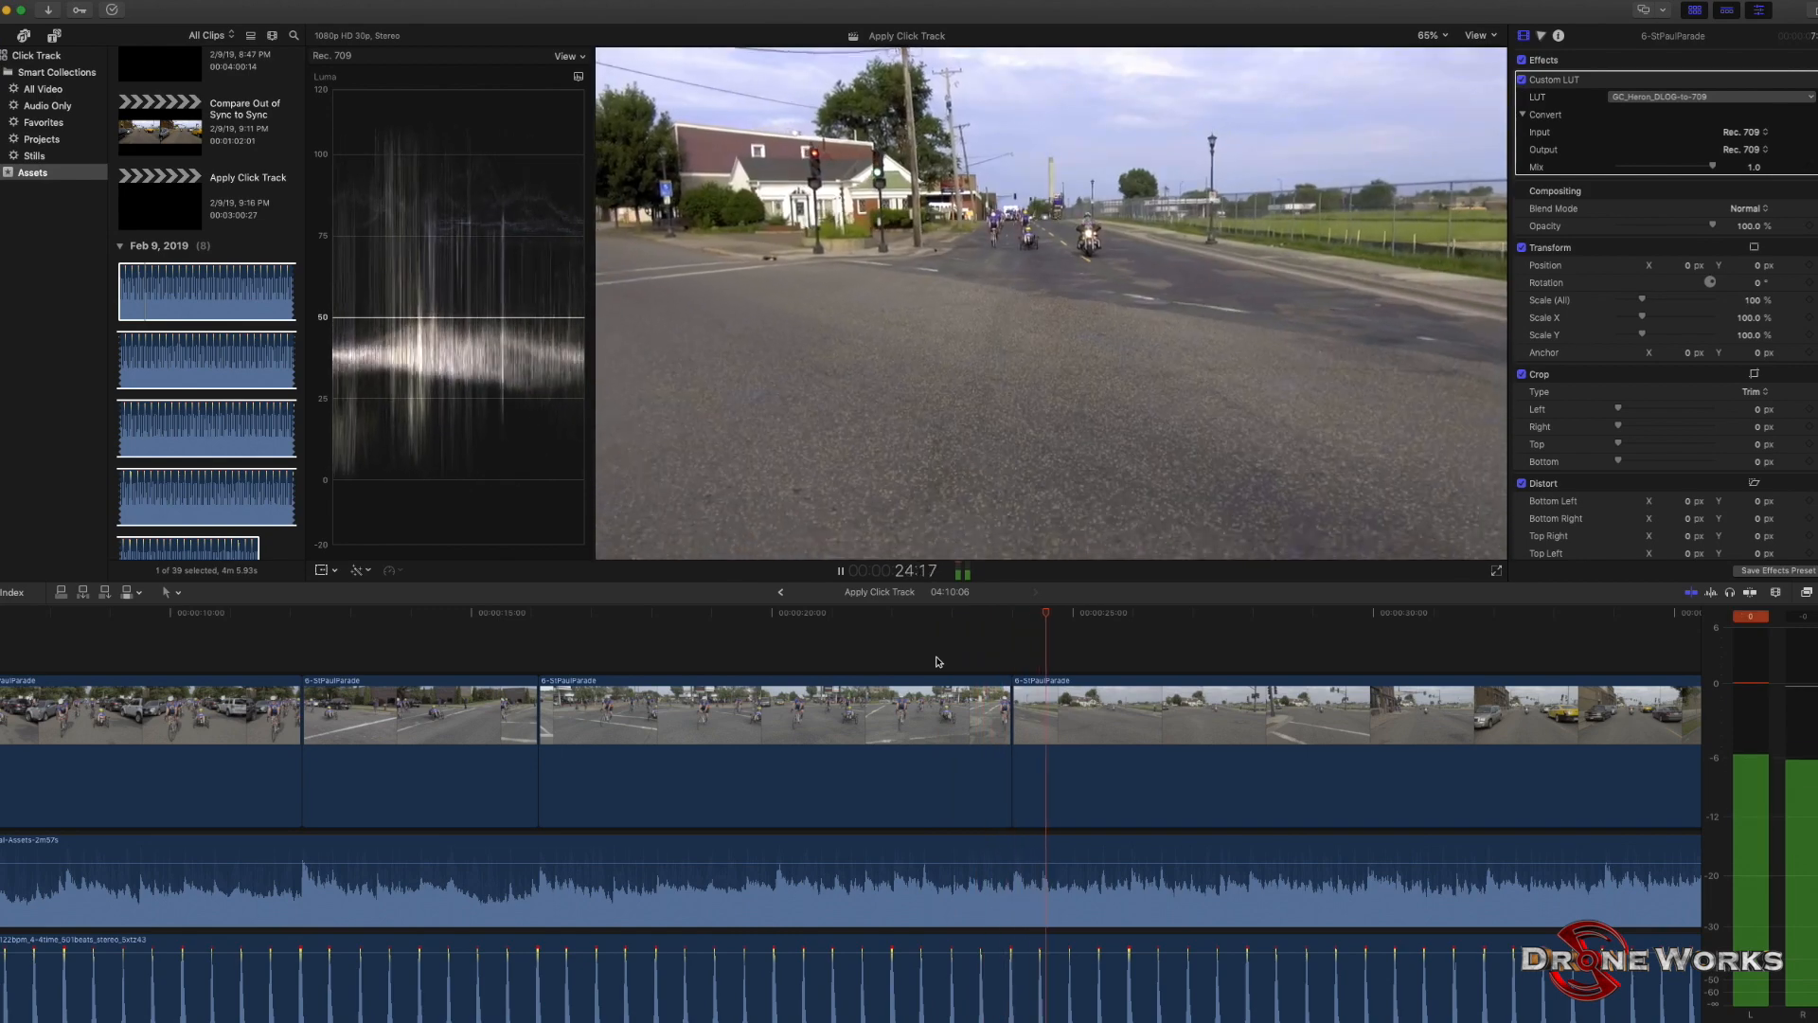
scroll(935, 662, right, 5)
scroll(936, 662, right, 3)
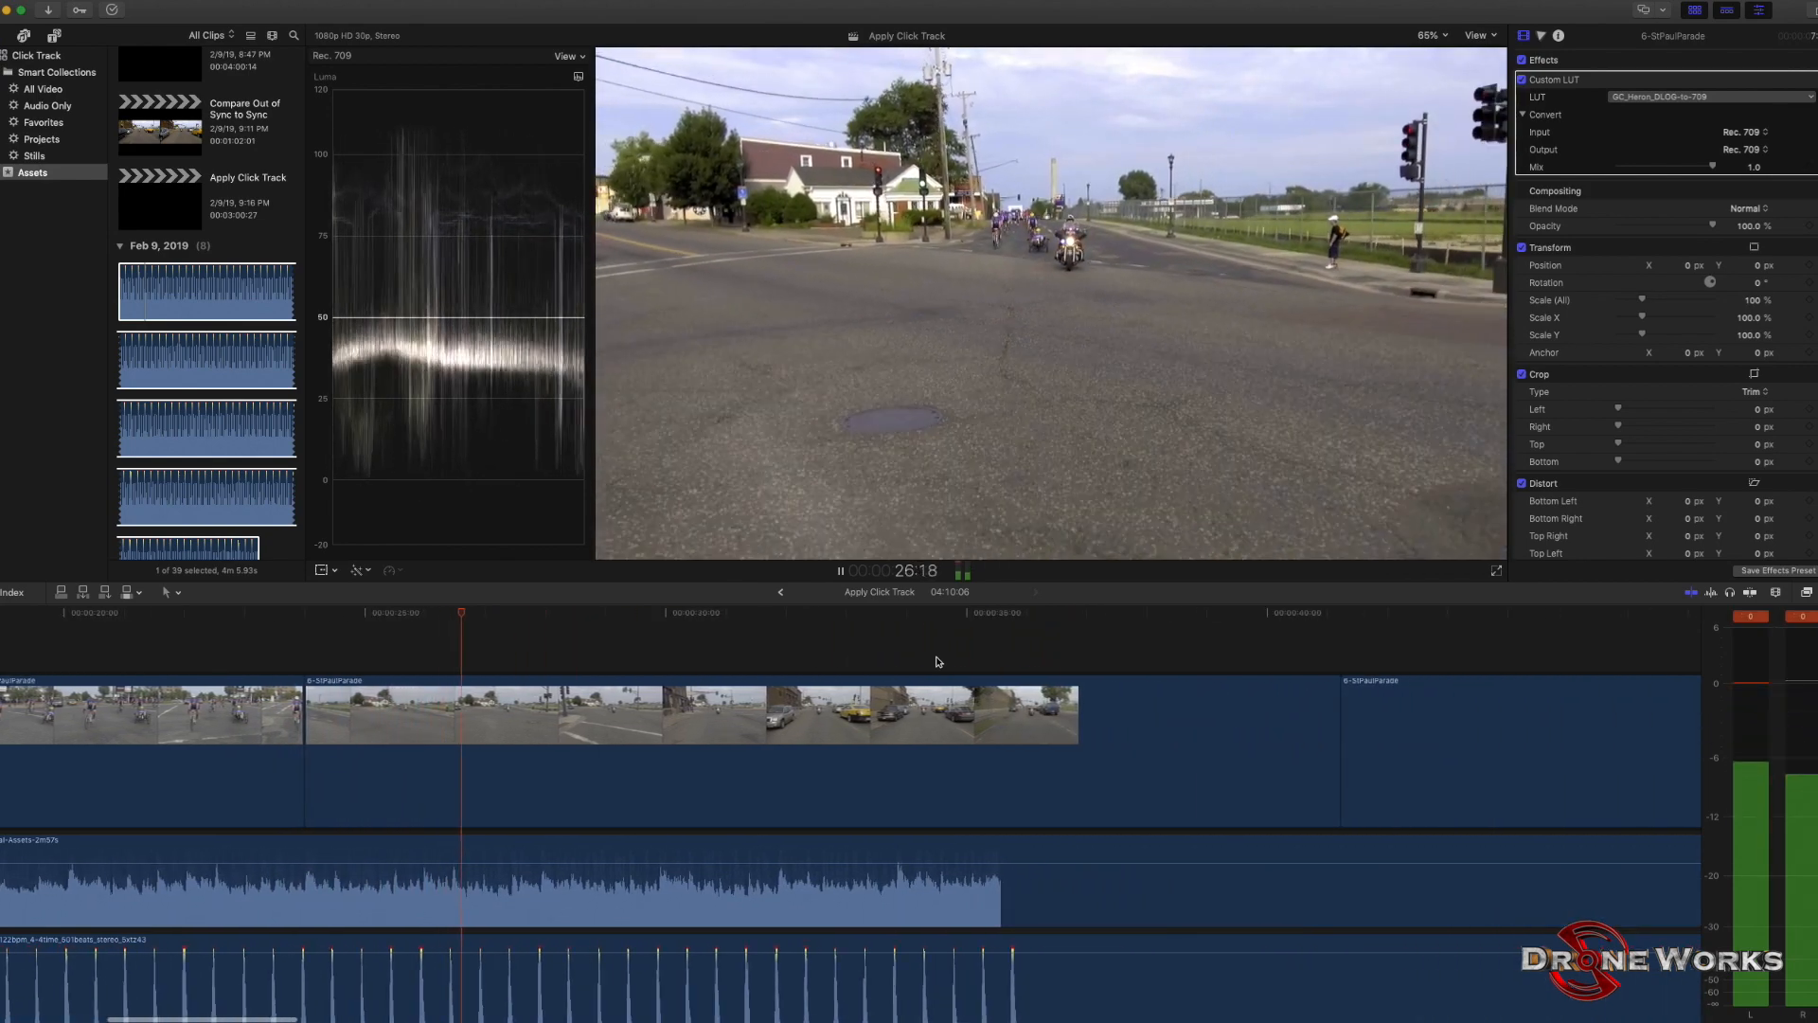
key(space)
Extend the end of the fourth video clip to the click just after the current cut, and play through the edit.
scroll(935, 662, right, 4)
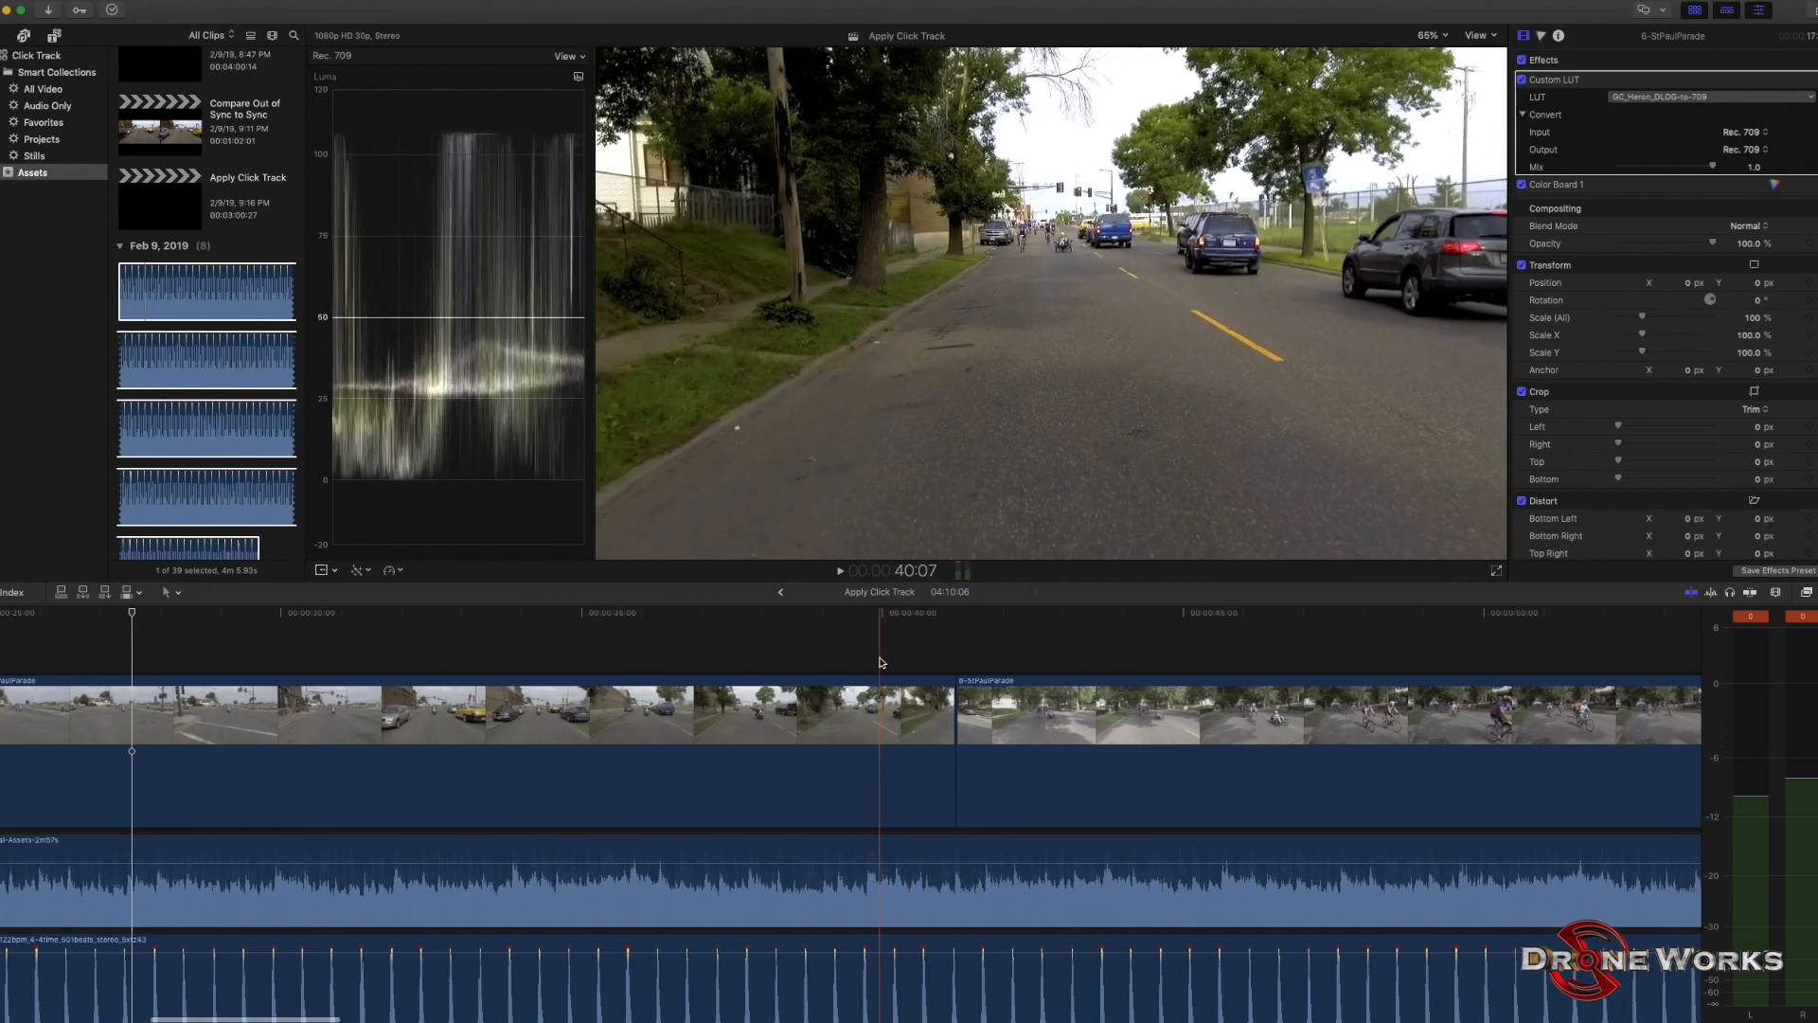
click(882, 662)
key(space)
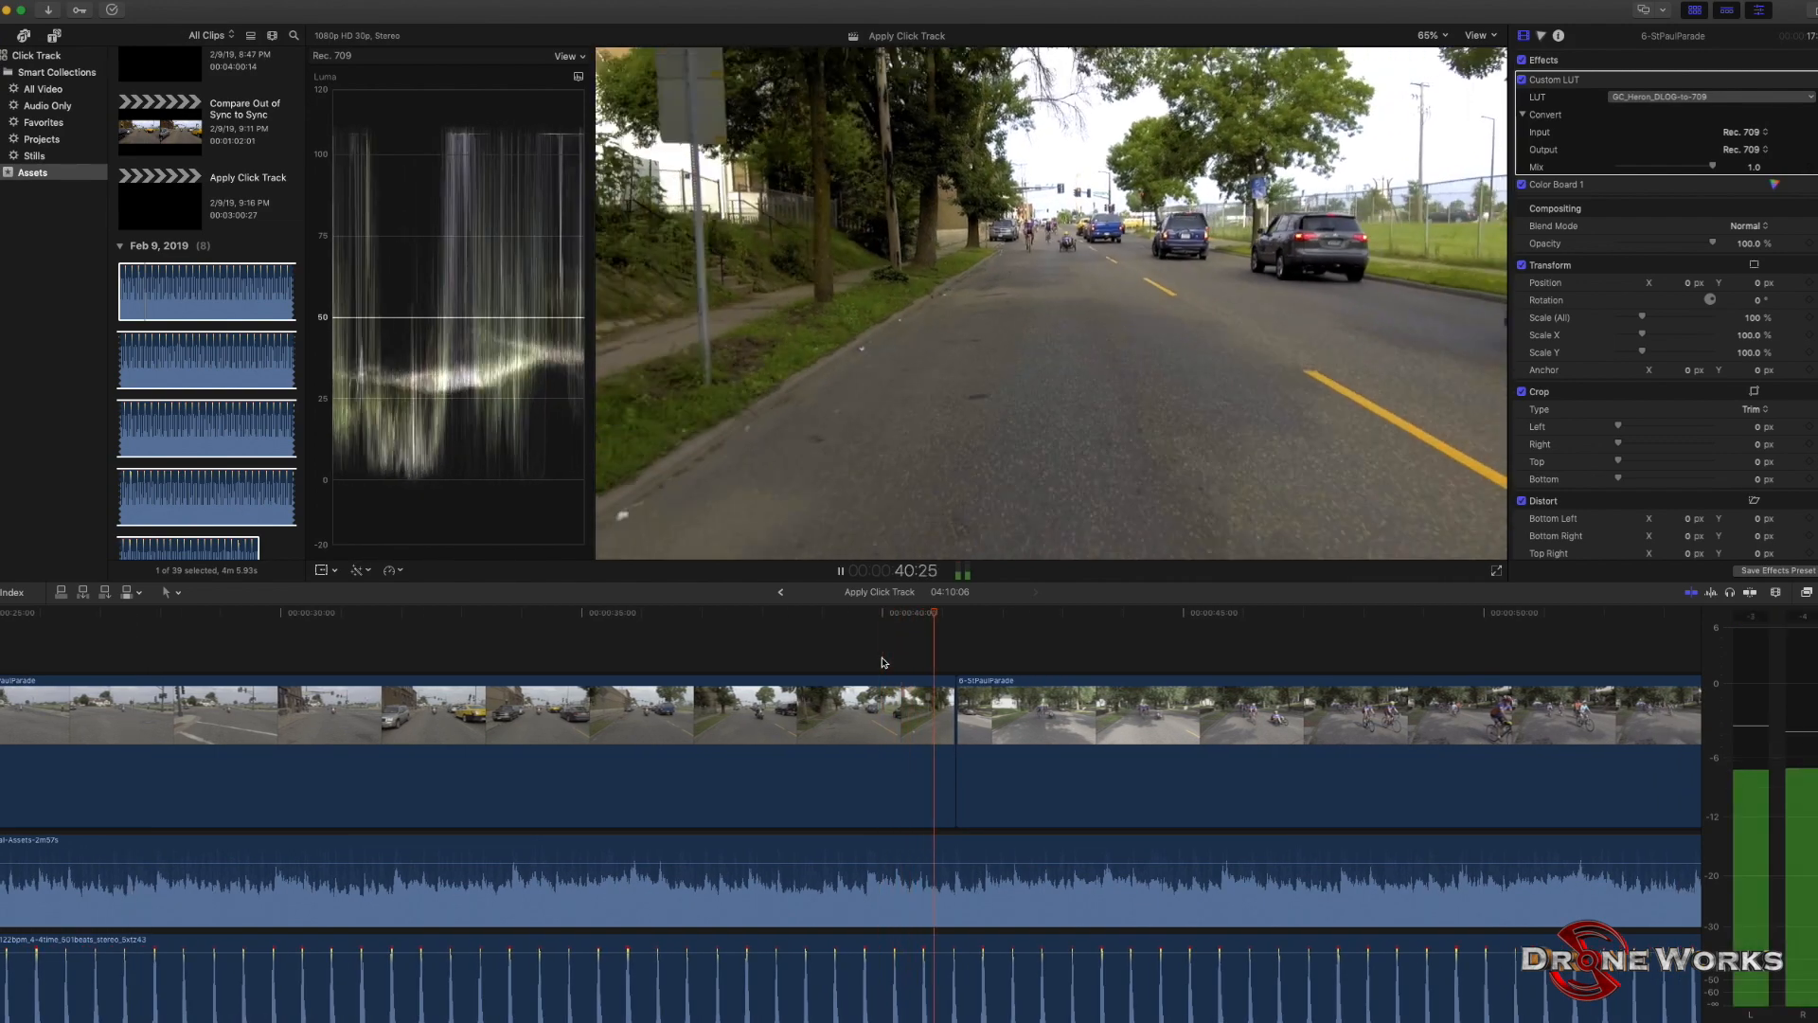
key(space)
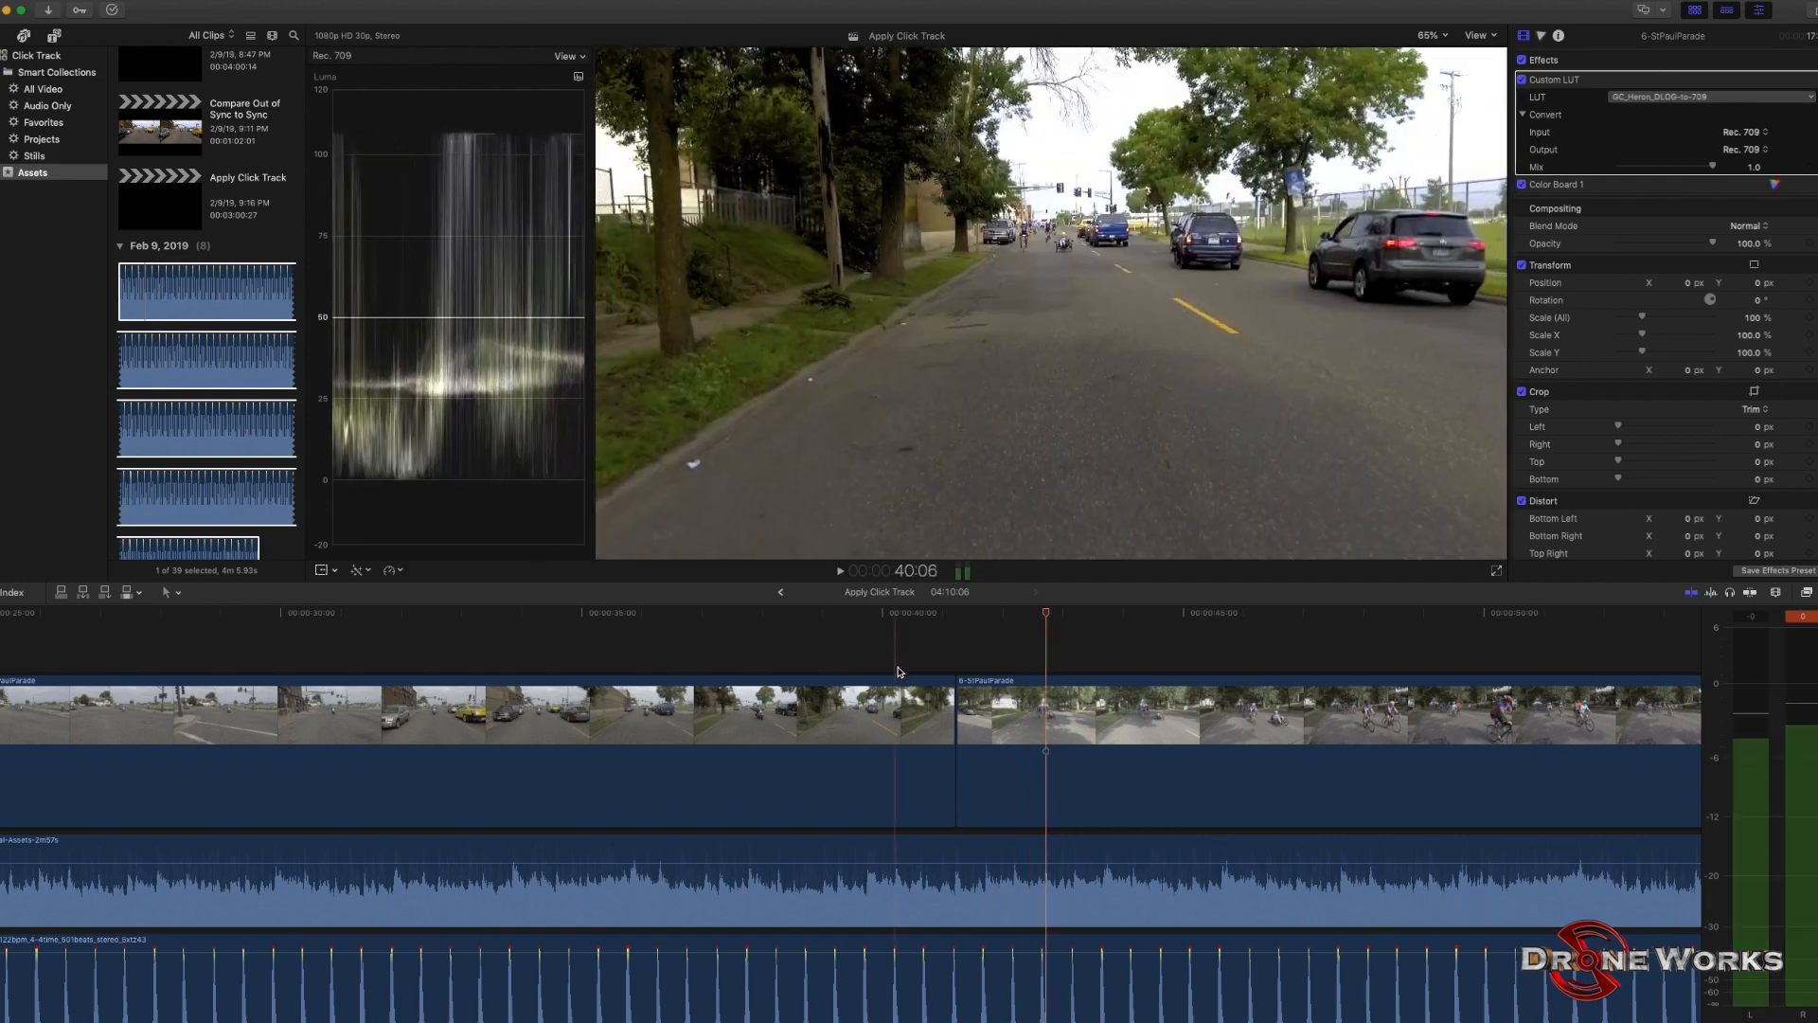
click(984, 653)
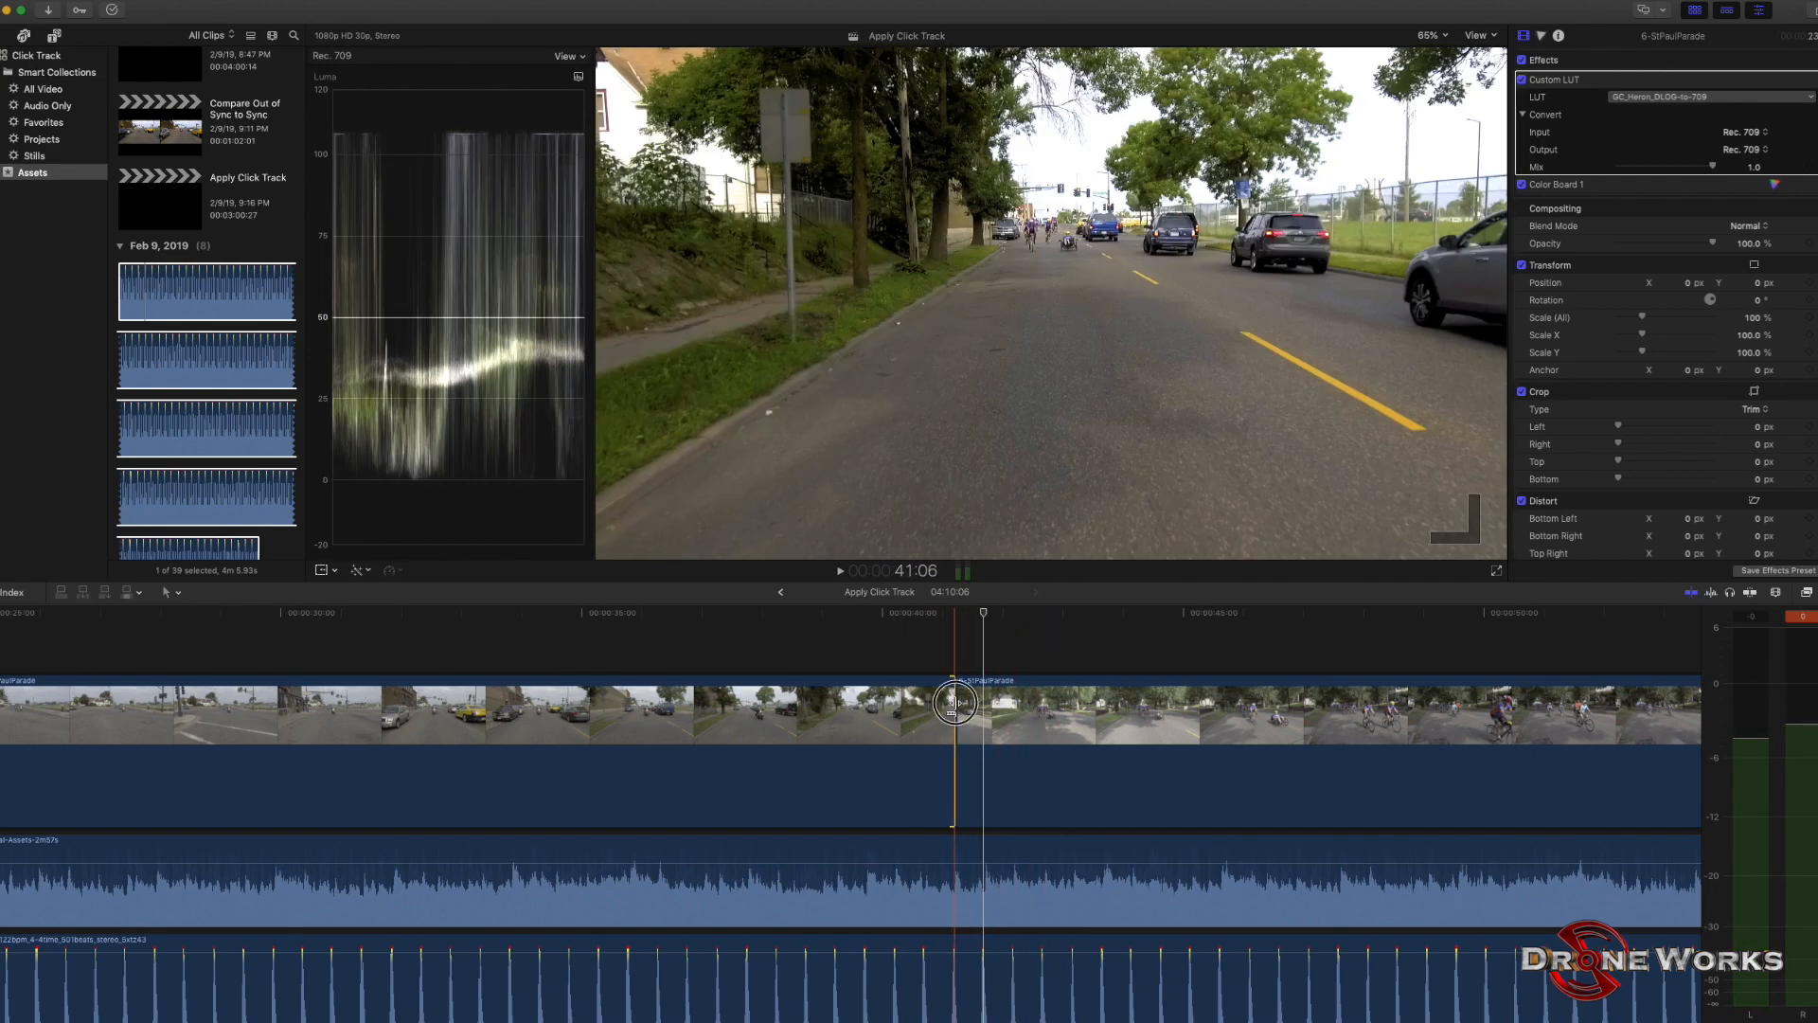
drag(956, 706, 982, 705)
click(900, 657)
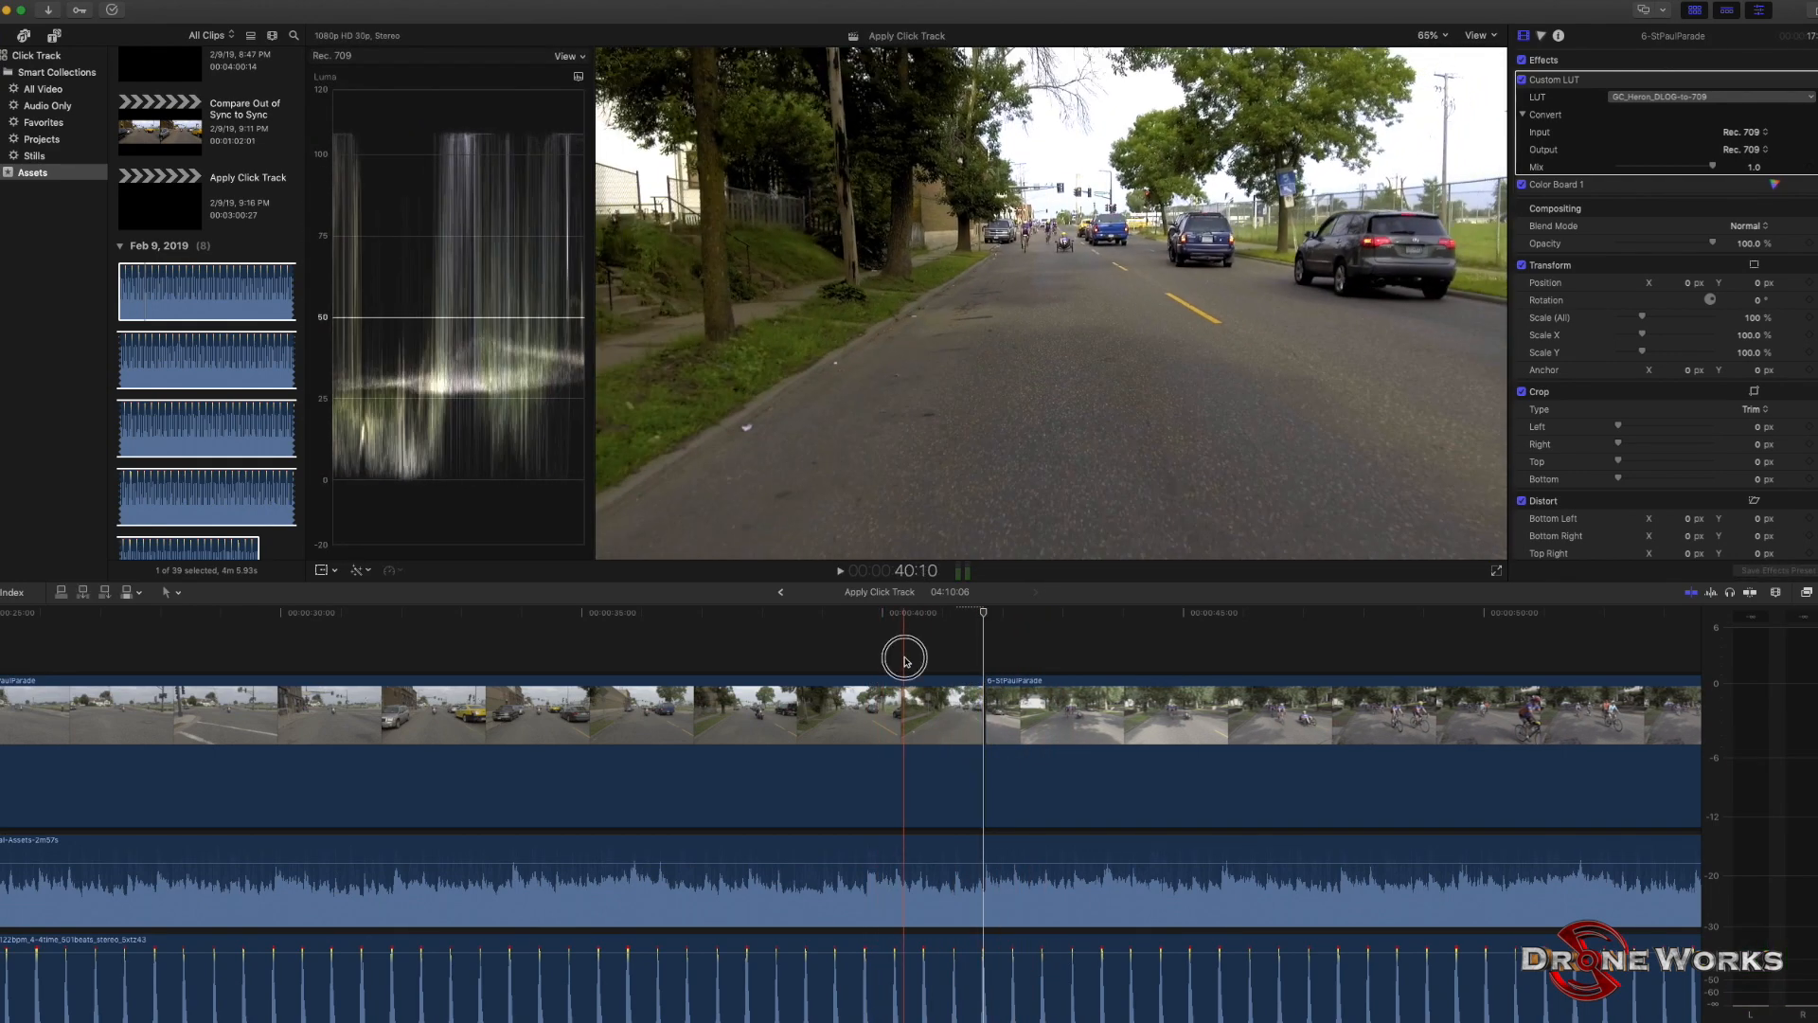
key(space)
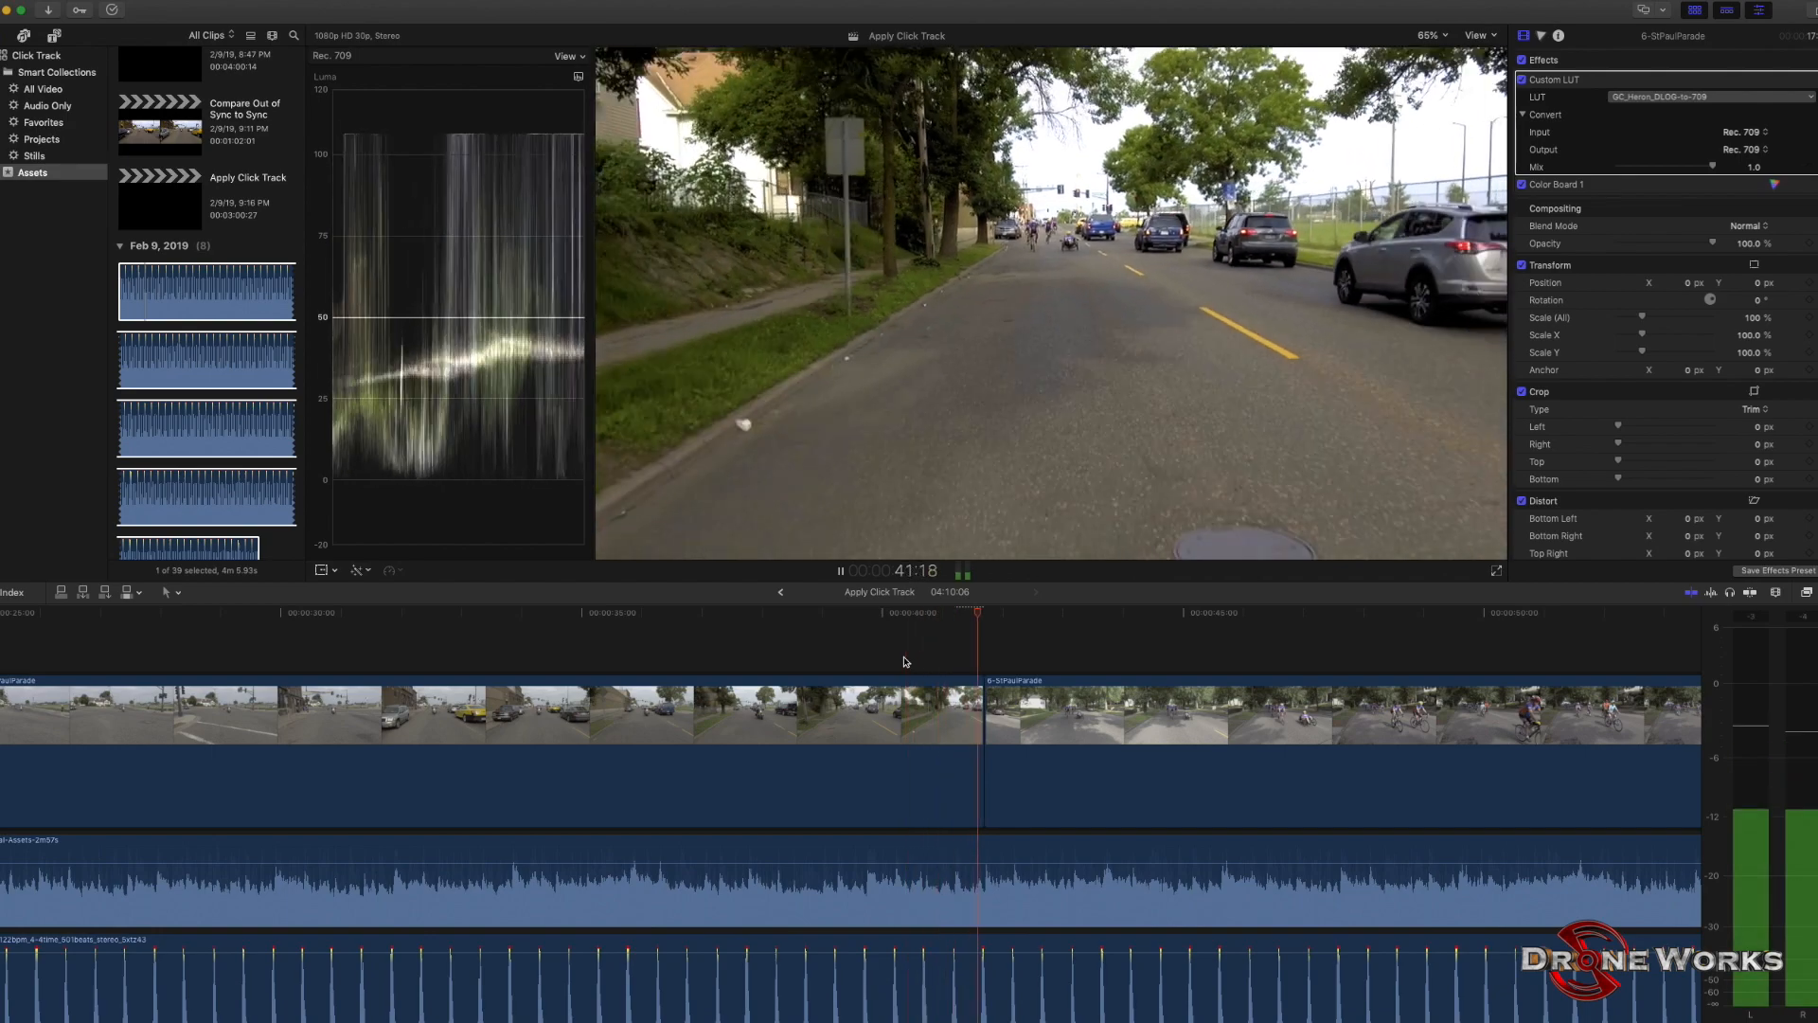